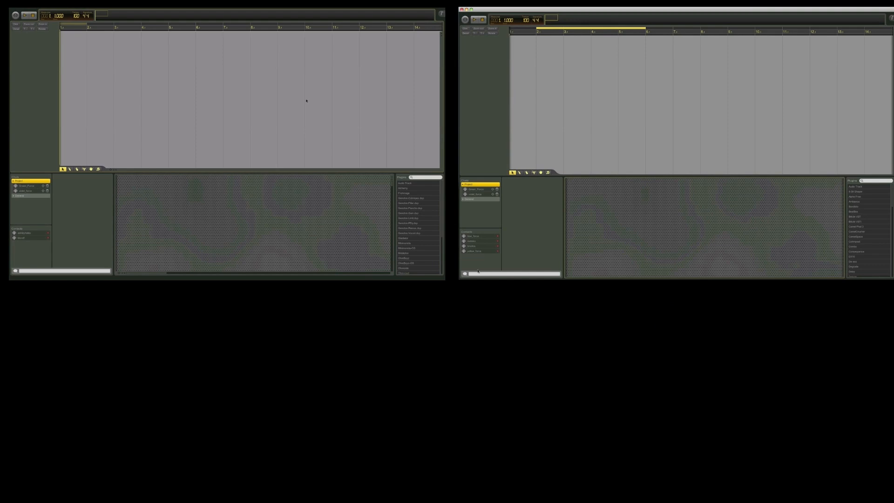
Exchange "Hey" and "Hi" greetings between the two members in the project chat
text(Hey)
click(109, 271)
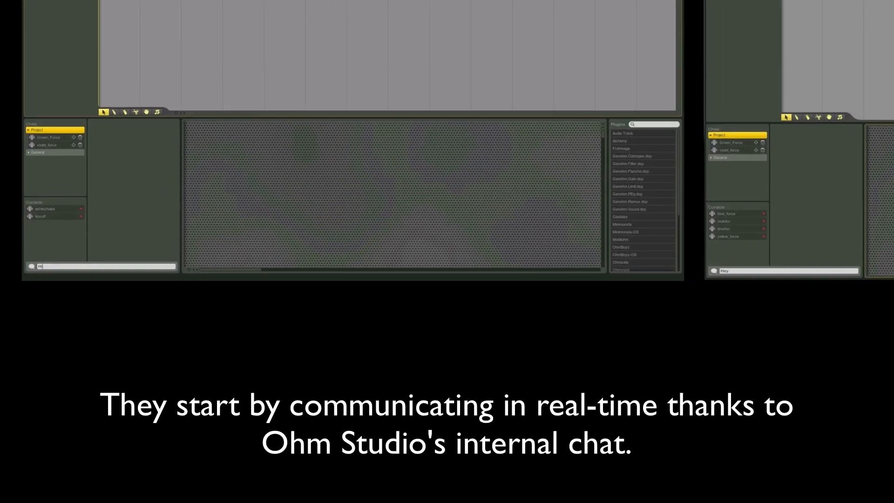
text(GreenHi Viole)
key(Return)
text(t)
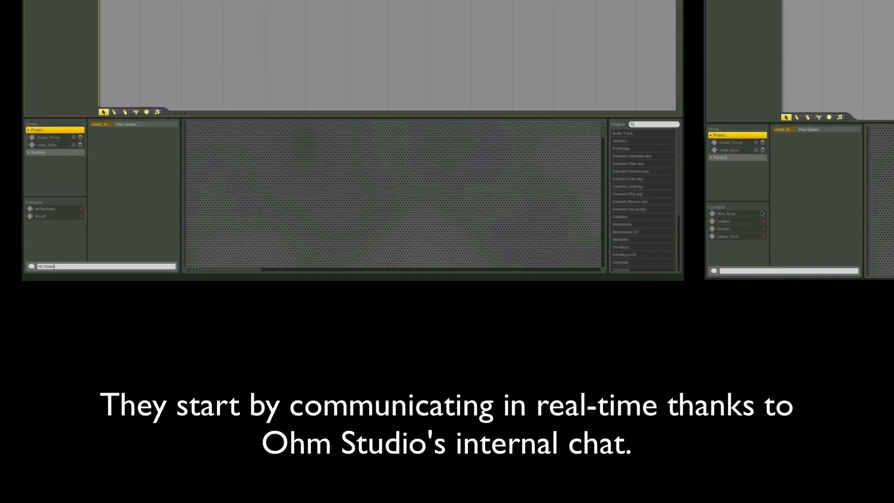
key(Return)
Send "Let's start our project?" in the project chat from the first member's window
text(Let)
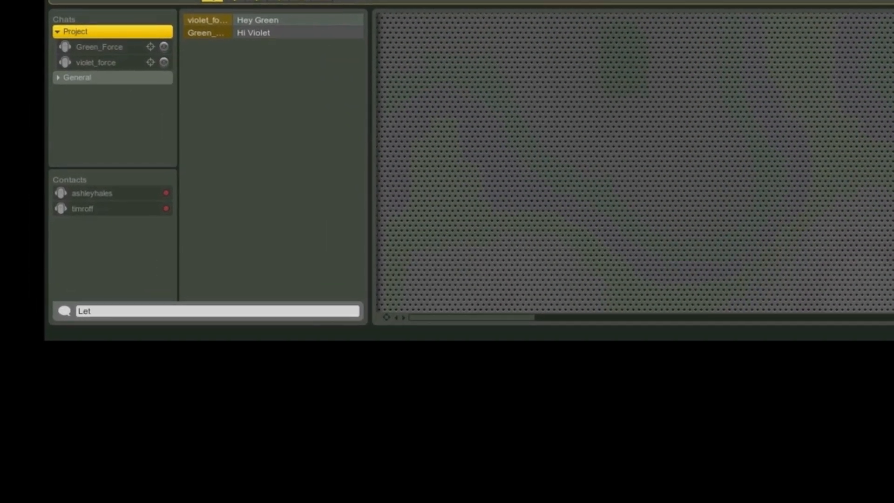
text('s start our project?)
key(Return)
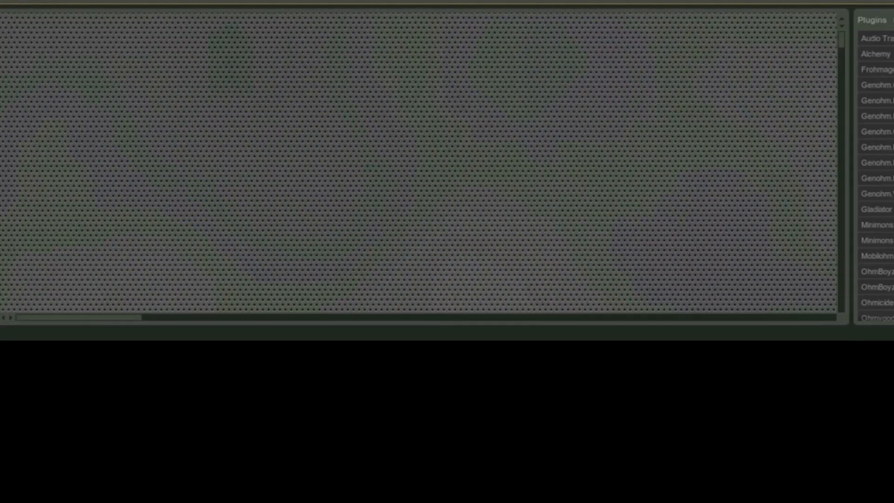
Reply "Yeah!!" and "let me add a funky drum loop" from the second member's chat
text(Yeah!!)
key(Return)
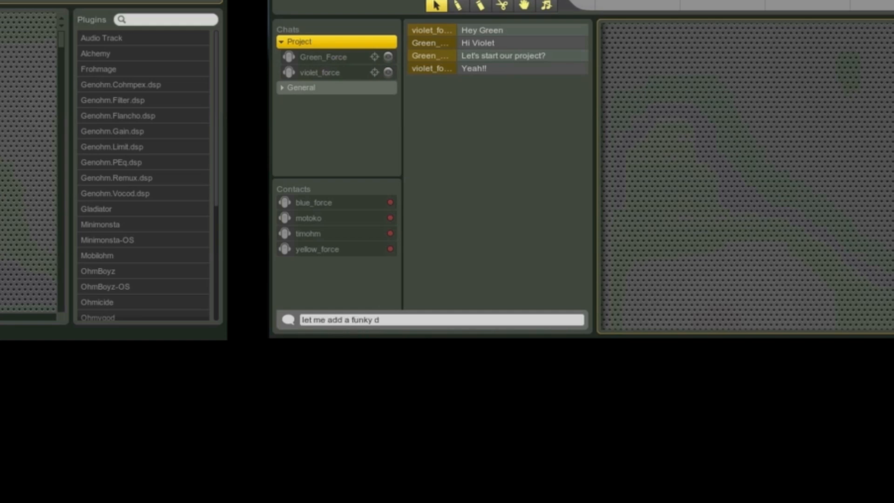
text(let me add a funky drum loop)
key(Return)
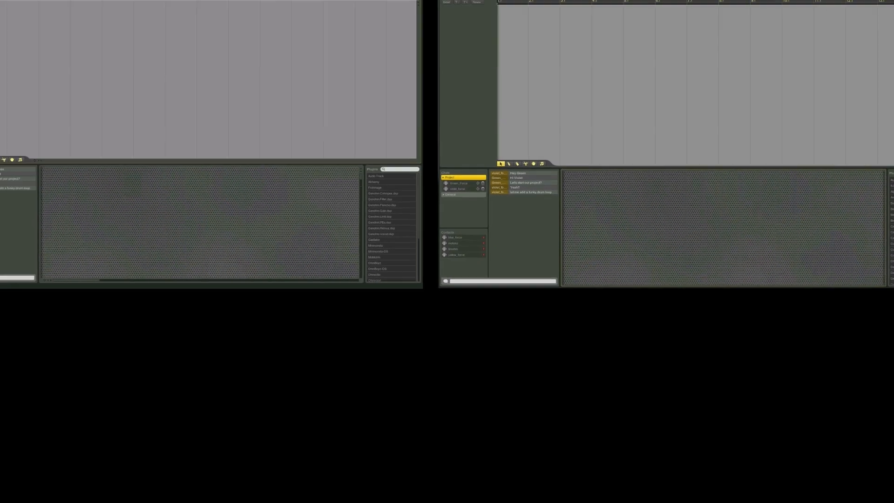
Add an Audio Track to the Gear Panel and send "Drop a drum beat and let's see what we can do with" from the other member's chat
text(what)
drag(846, 193, 595, 194)
text( we can do with)
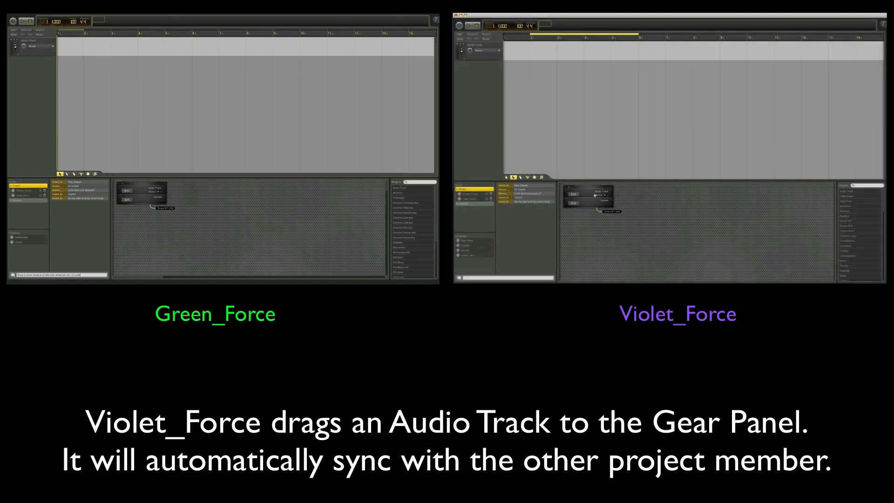
key(Return)
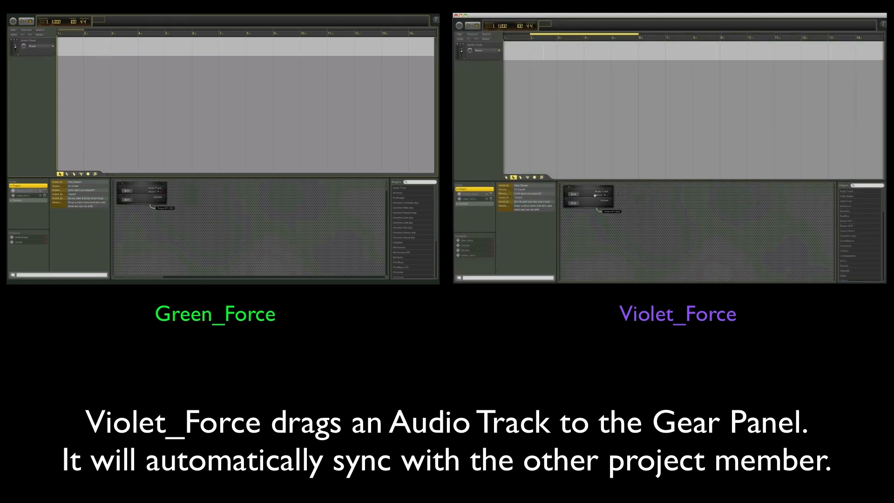
Import Groove Loop_30 100 BPM.wav from the Finder onto the audio track at bar 2, then return to Ohm Studio
key(super+Tab)
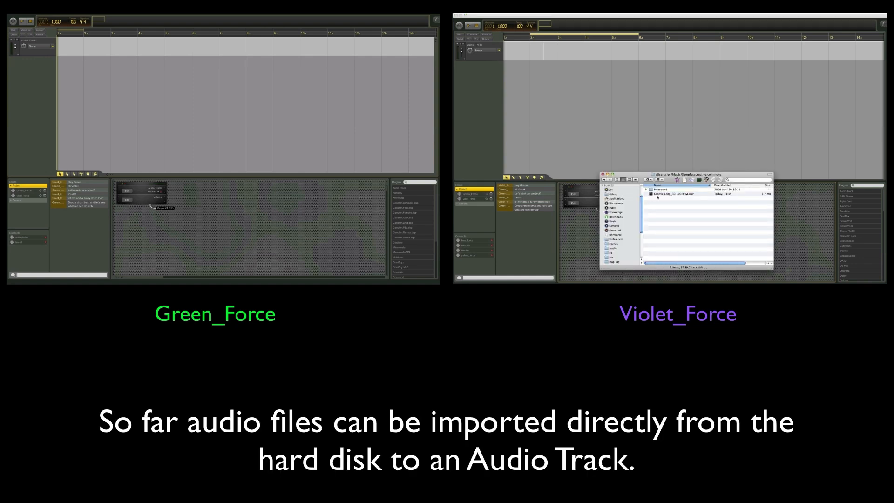
drag(663, 195, 652, 187)
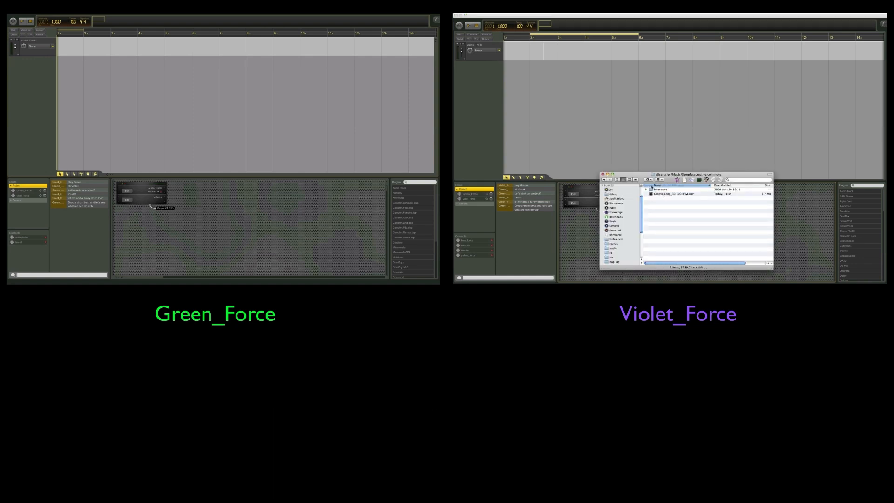
drag(533, 50, 535, 50)
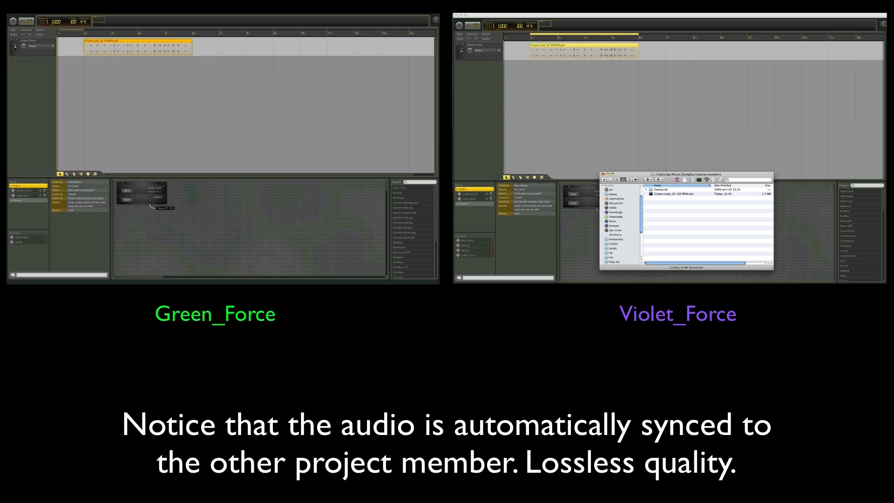
click(579, 233)
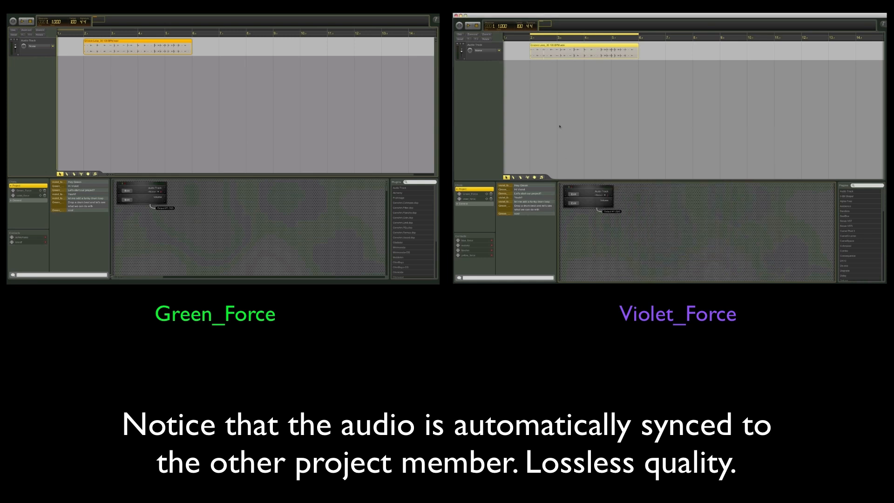
Loop the drum clip out to about bar 25 and start playback to listen to it
scroll(606, 71, down, 5)
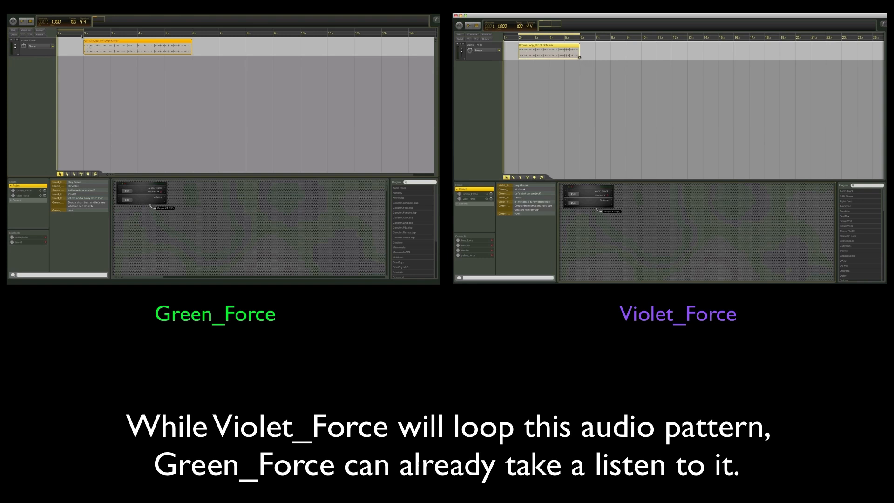
drag(579, 57, 873, 55)
key(space)
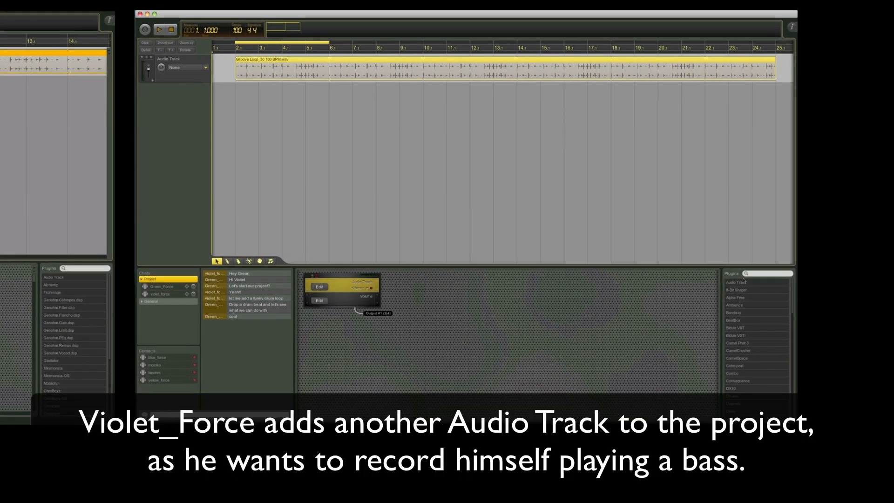
Add a second Audio Track to the Gear Panel and rename the track Bass
drag(737, 282, 436, 279)
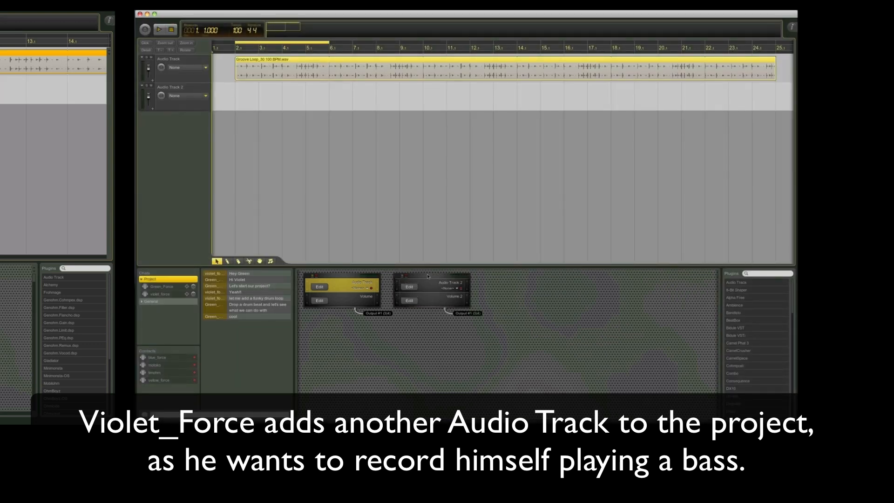
click(428, 276)
double_click(166, 87)
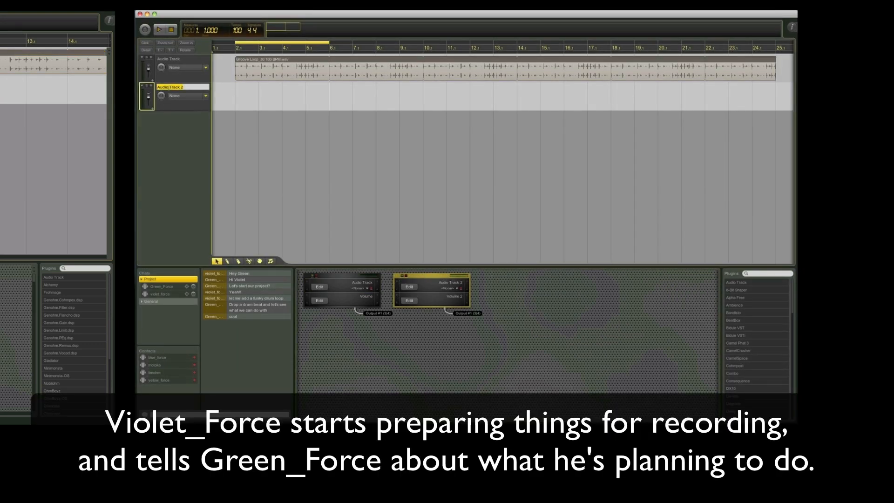
key(Return)
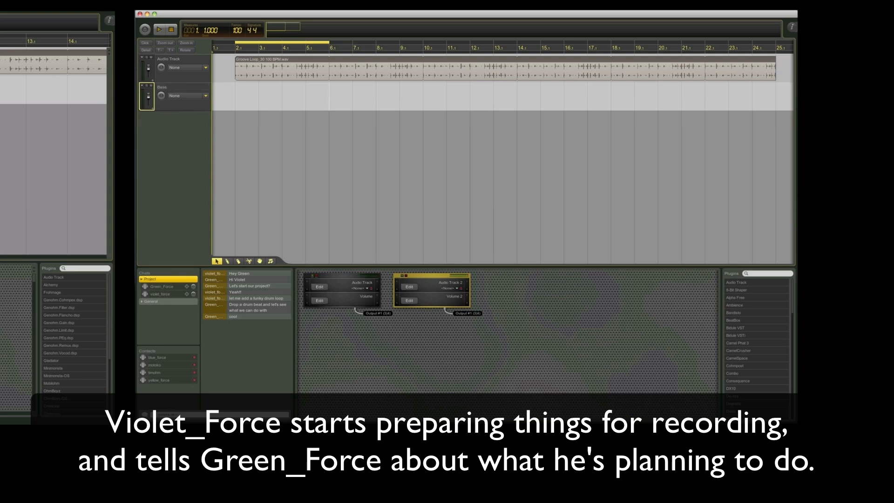
Announce "i'm gonna record a bass" in the chat and add the Minimonsta-OS synth to the other member's Gear Panel
text(I'm gonna record a bas)
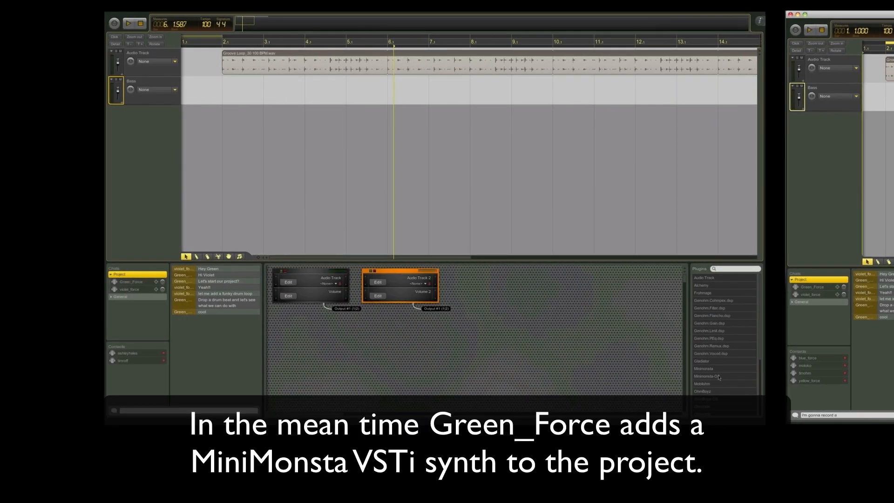
drag(710, 376, 517, 314)
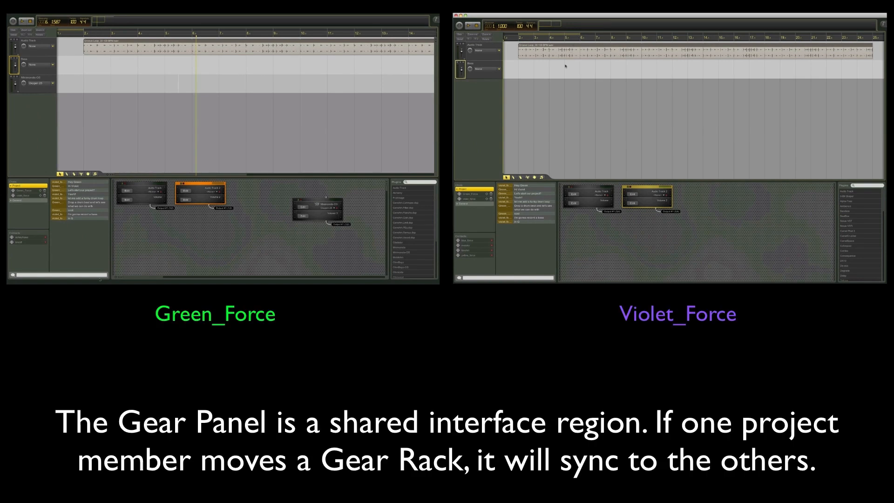
Reply "Ok" in the chat and extend the looped drum clip across nearly the whole zoomed-out timeline
scroll(565, 65, down, 10)
click(99, 276)
text(Ok)
key(Return)
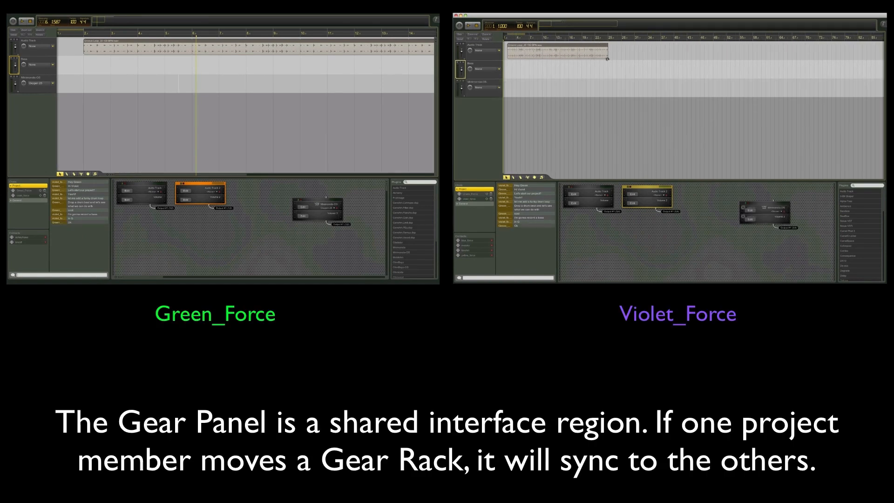
drag(607, 58, 859, 59)
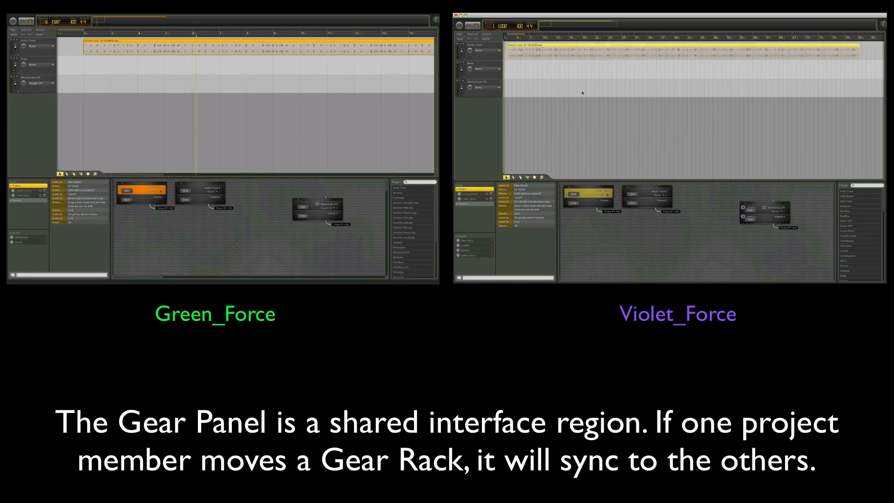
Line up the Minimonsta-OS rack beside the two audio track racks, and open its synth editor and close it again
drag(317, 202, 279, 218)
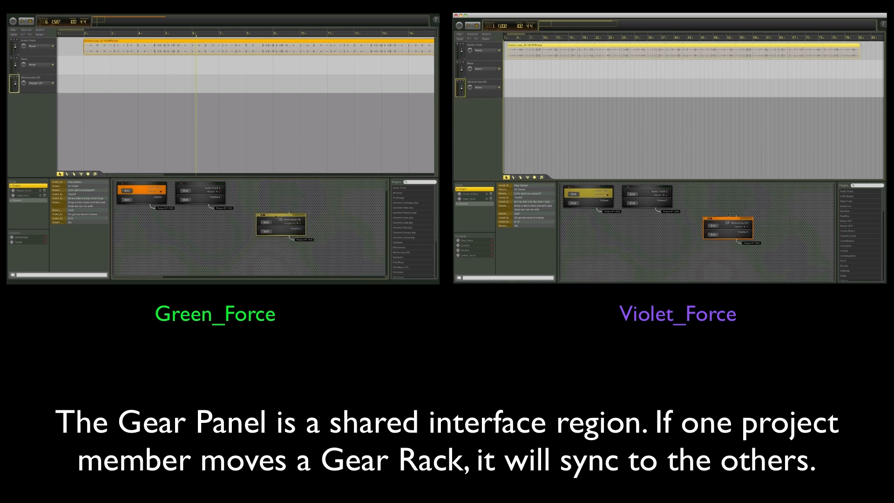
click(266, 222)
drag(728, 217, 700, 187)
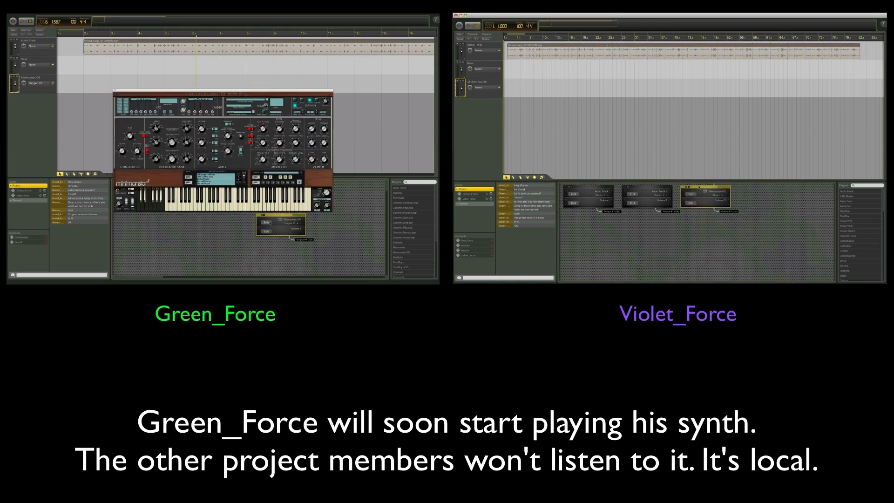
click(115, 91)
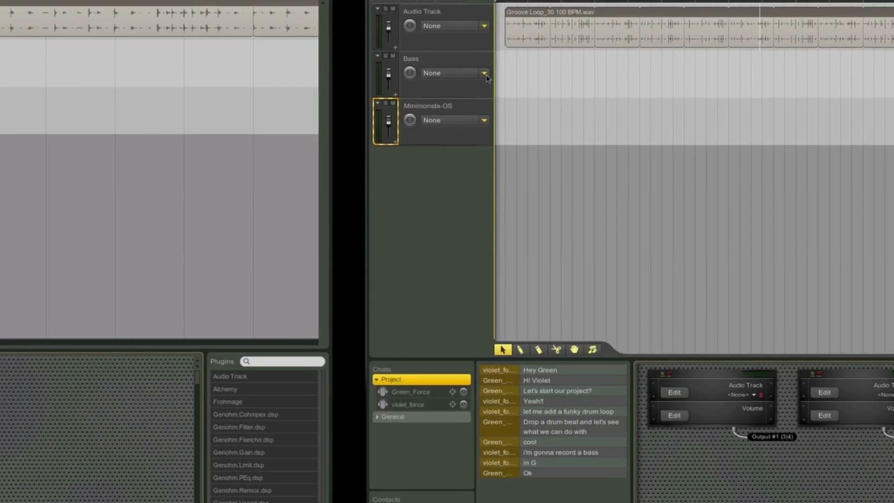
Set the Bass track's input to Input #1 (1) and its monitoring to On
click(499, 70)
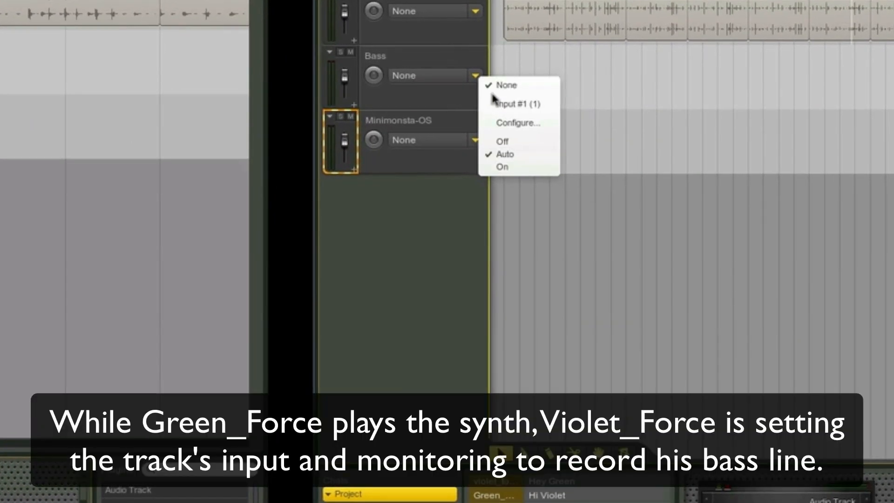
click(497, 104)
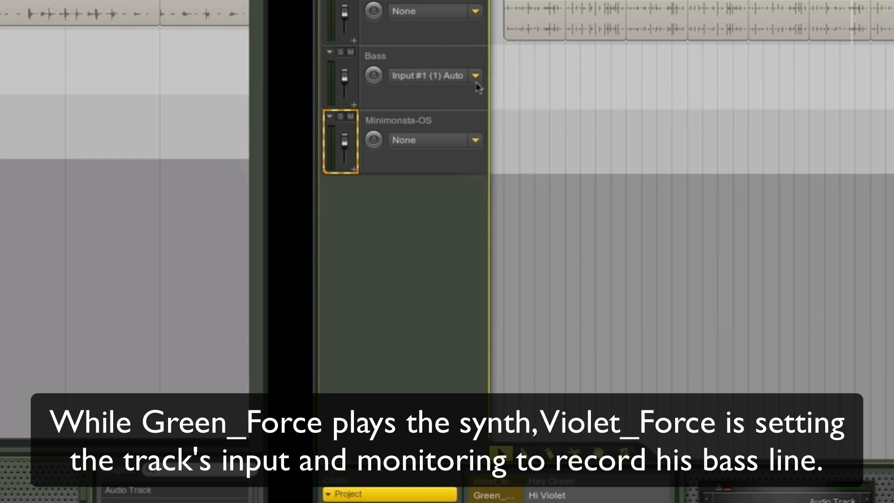
click(475, 76)
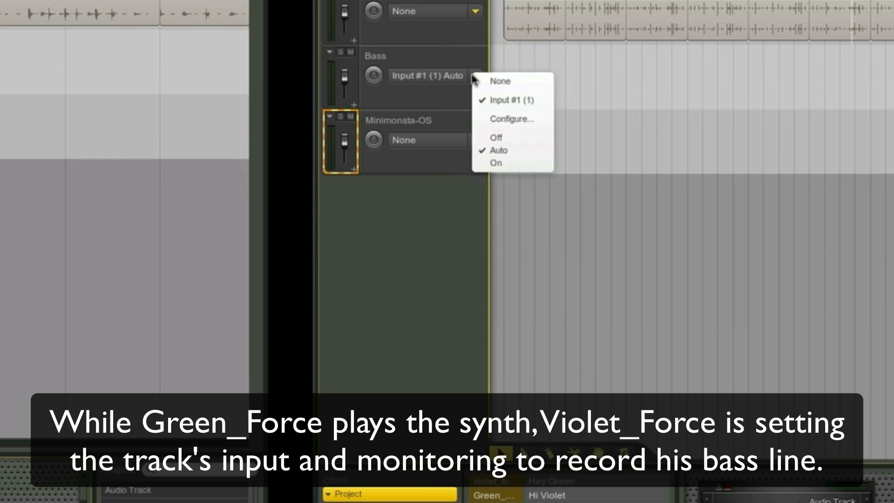
click(496, 138)
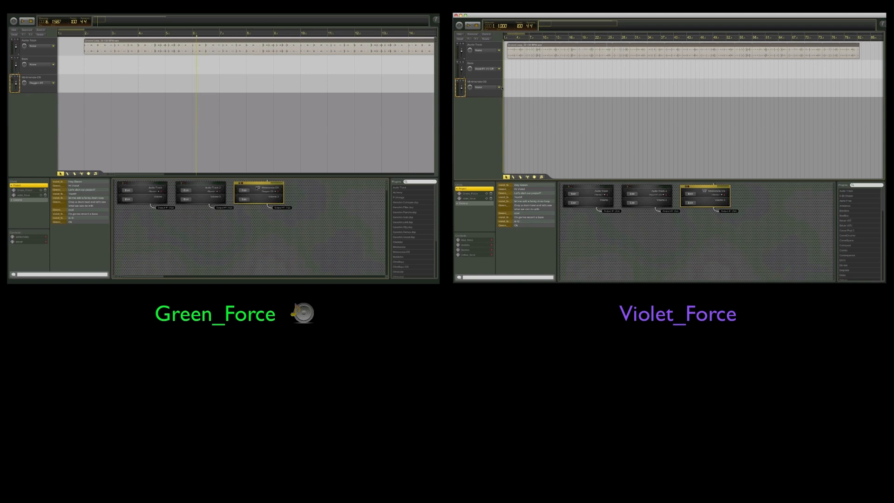
click(499, 69)
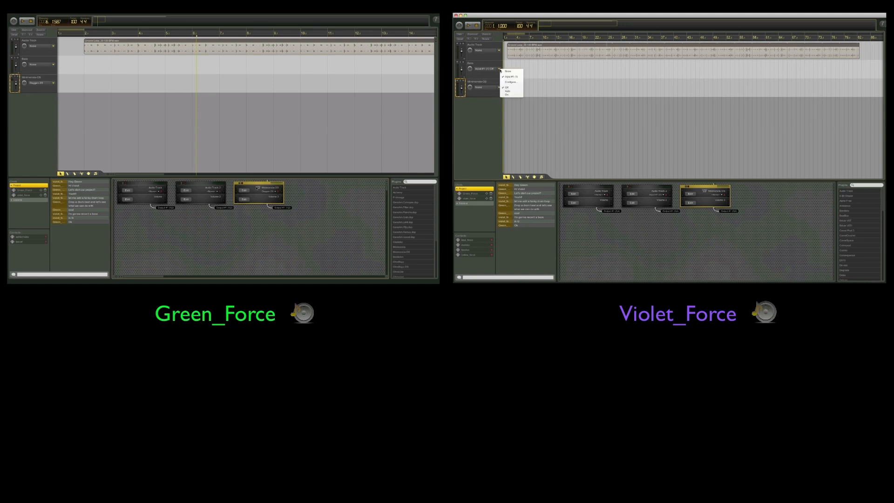
click(504, 95)
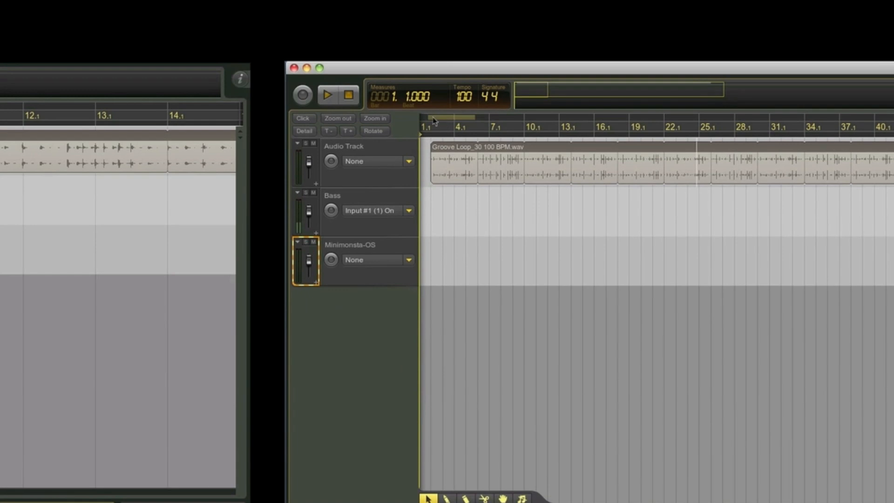
Activate a loop region over bars 2 to 6 of the drum loop and play it for bass practice
drag(433, 119, 436, 119)
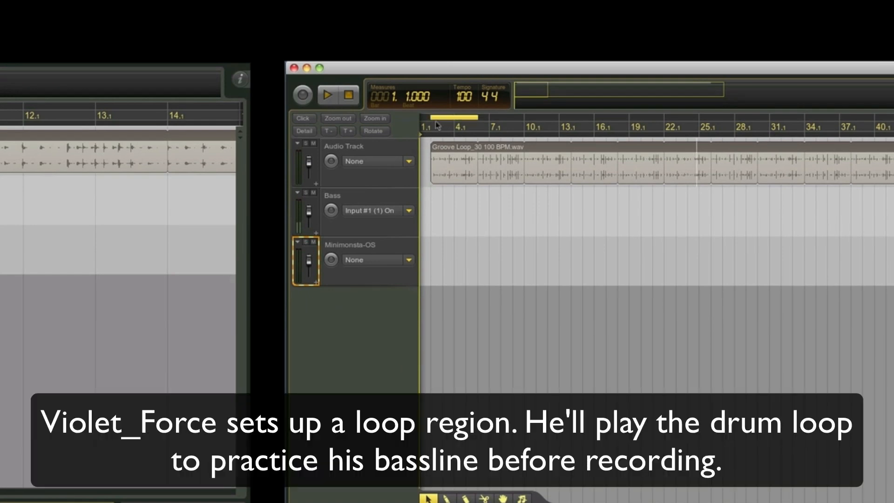
key(space)
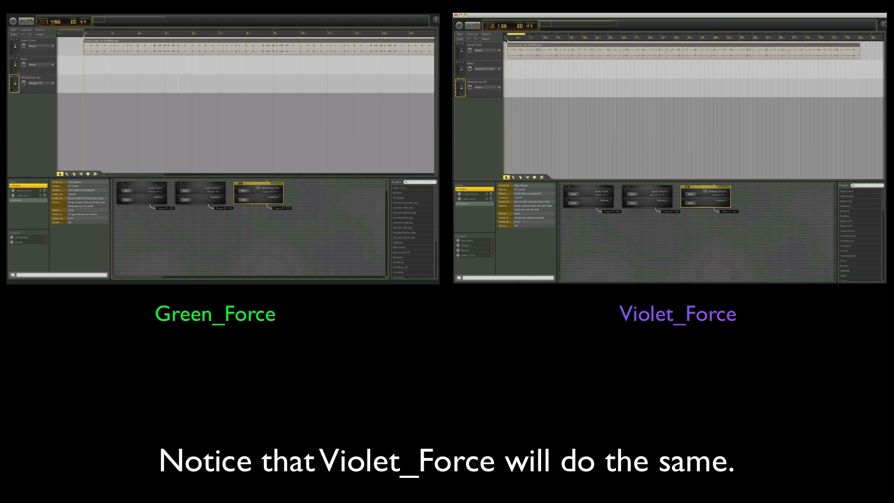
Arm the Minimonsta-OS track, record a MIDI pattern from near the project start to about bar 14, and stop recording
click(507, 40)
click(24, 84)
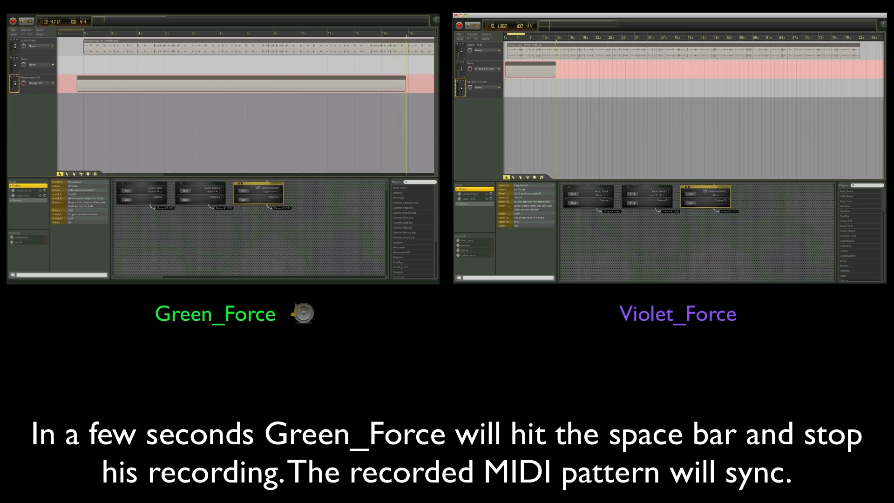
key(space)
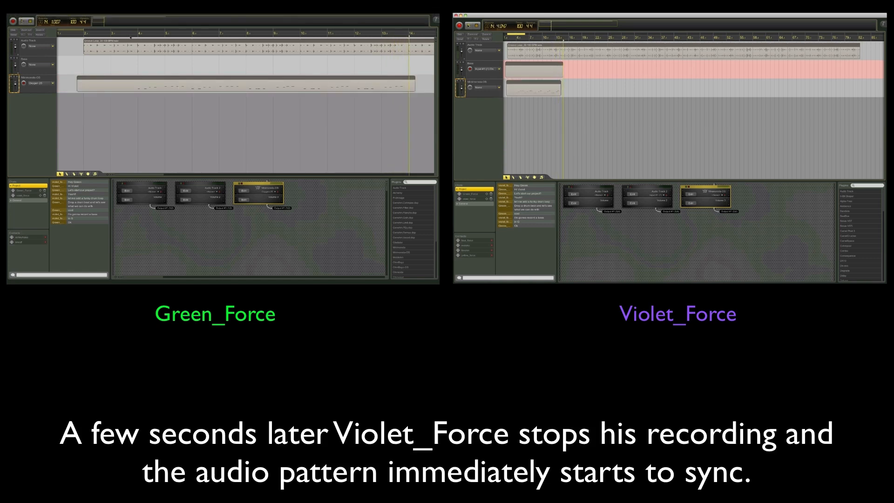
Play back the recorded MIDI pattern from between bars 3 and 4, and stop the other member's Bass recording
click(130, 36)
key(space)
click(469, 25)
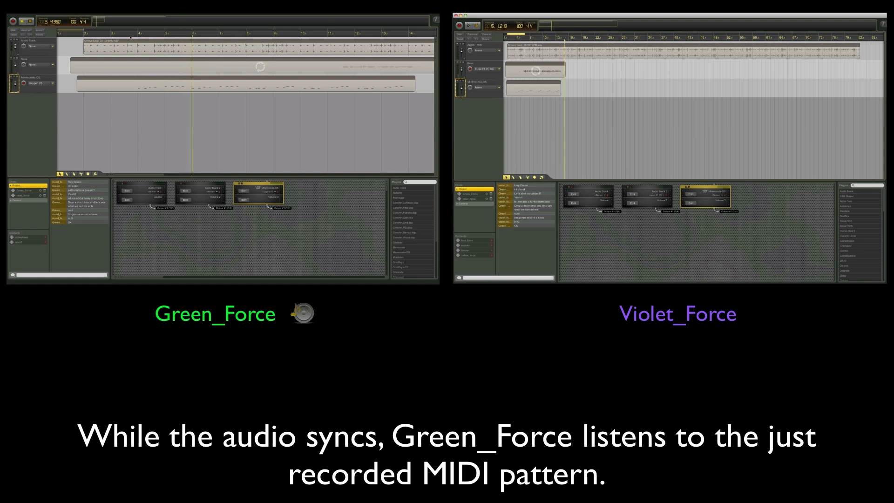
Send the chat messages "ok" and "you got the idea" to the project partner
click(467, 277)
text(ok)
key(Return)
text(you g)
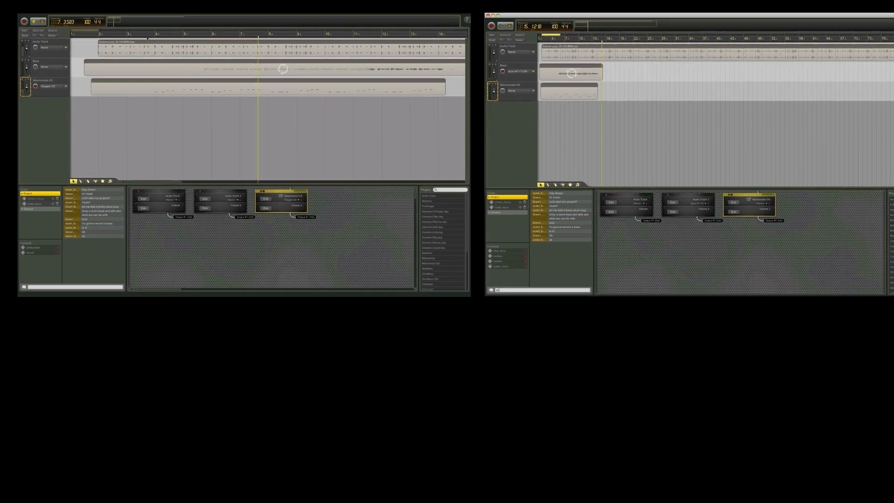
text(ot)
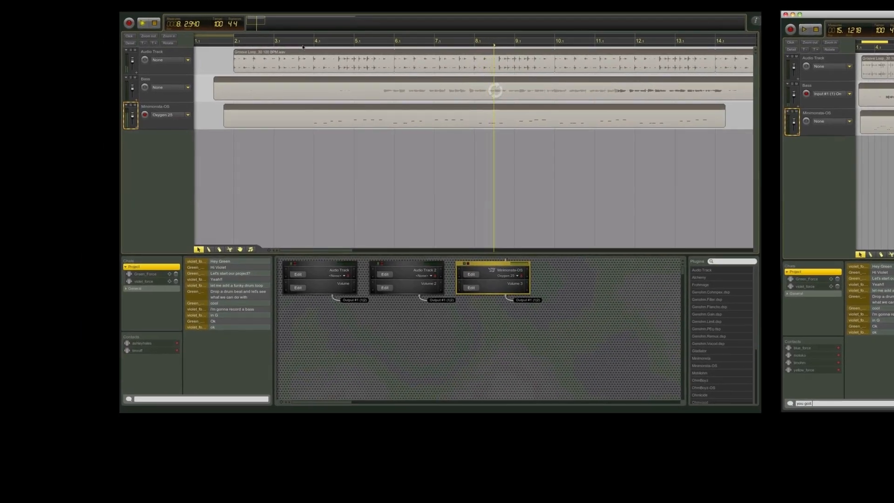
text( the ide)
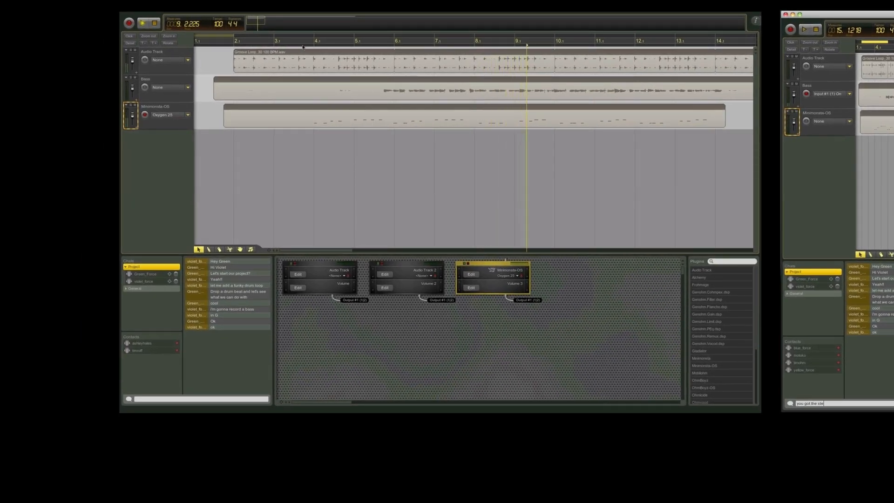
key(Return)
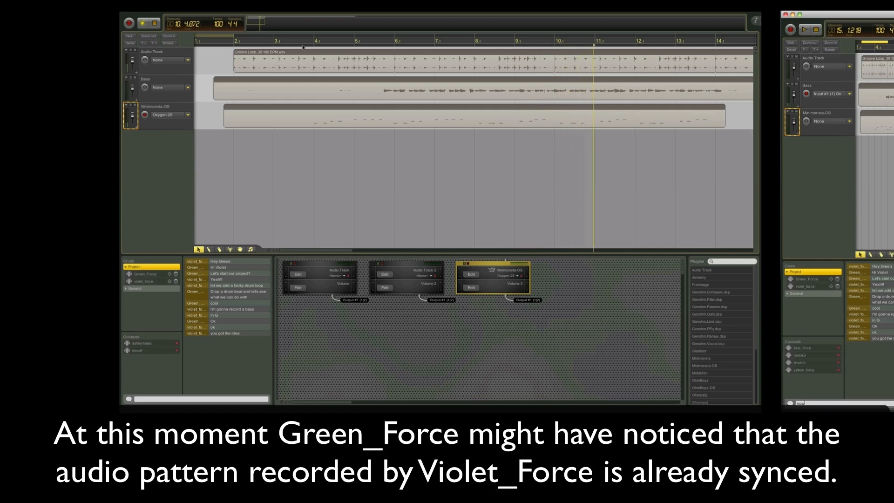
Send the chat message "now i'm gonna try to do it better :)"
text(now i'm gonna try)
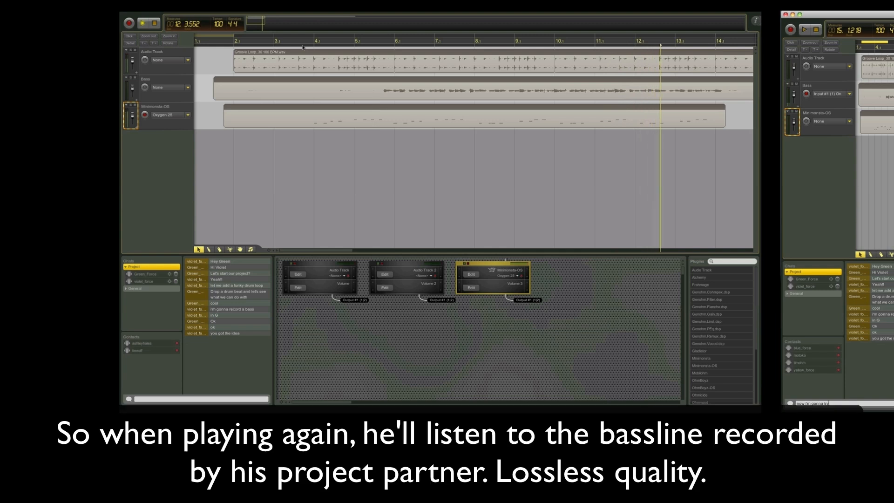
text( to do it bet)
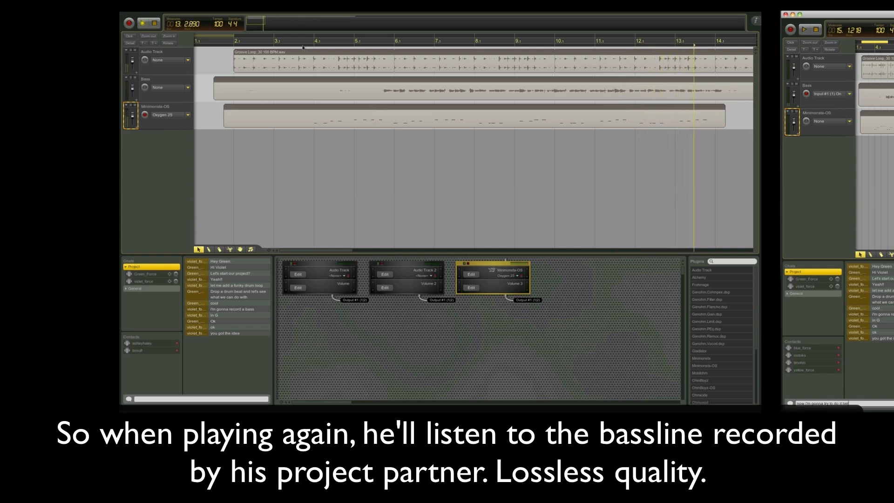
text(ter :))
key(Return)
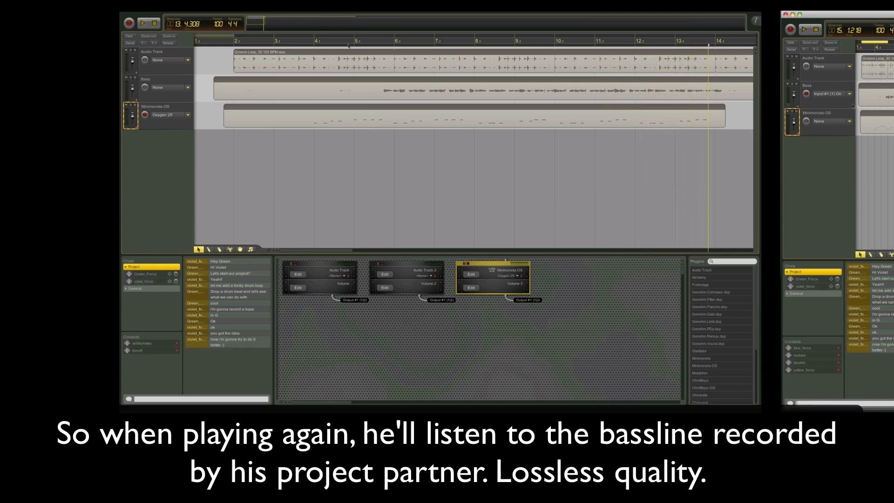
Play the project from shortly before bar 5 in the first member's window, and start playback in the partner's window
click(349, 47)
click(861, 48)
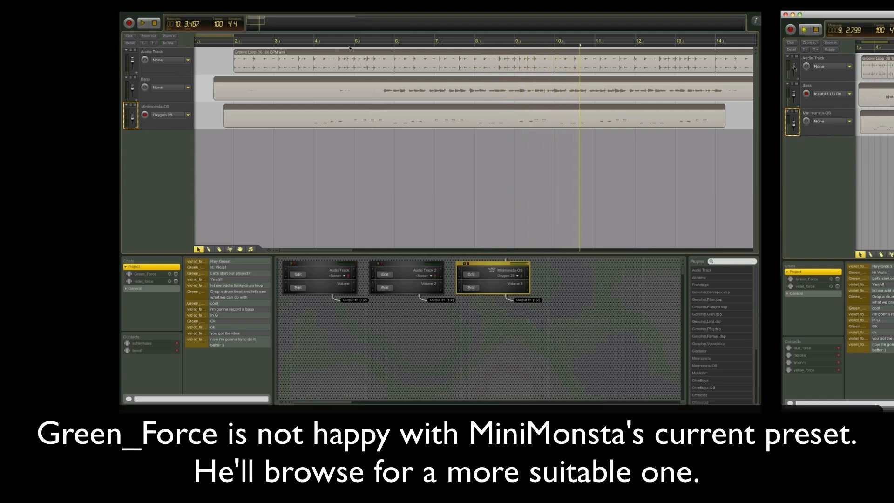
Load the IDMBells preset in the Minimonsta synth and close its window
click(472, 275)
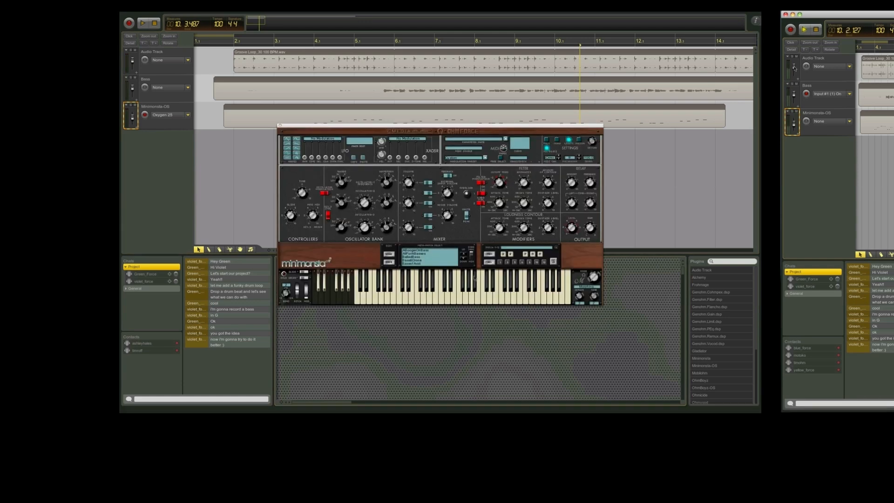
click(471, 256)
scroll(429, 213, down, 10)
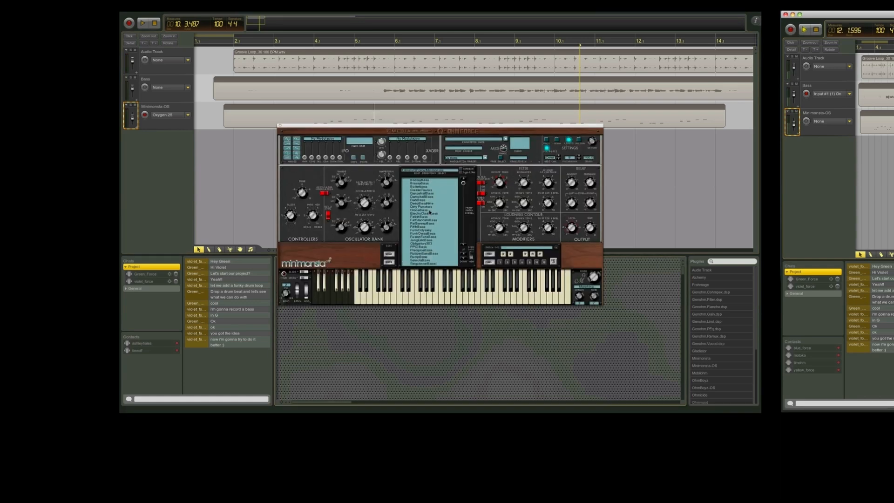
scroll(429, 213, up, 3)
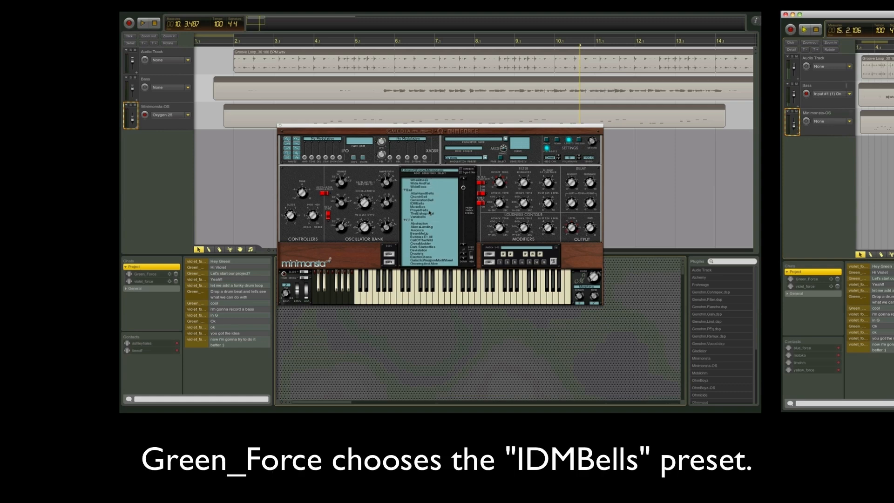
click(422, 204)
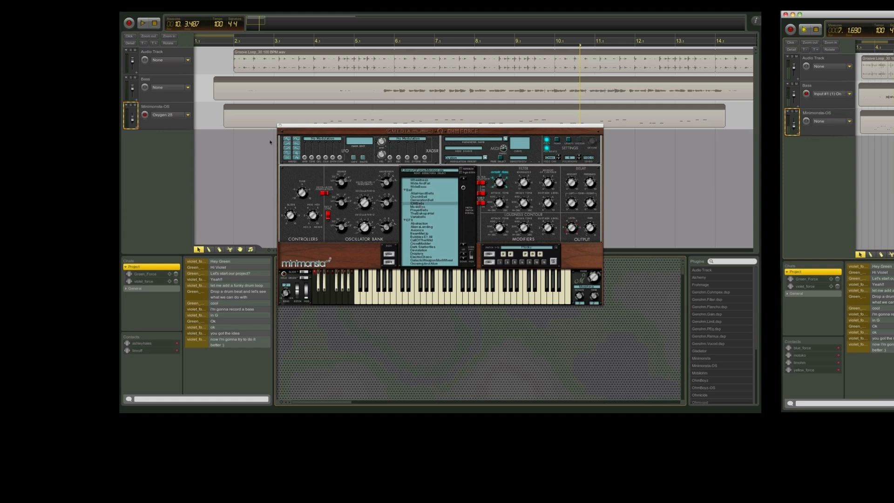
click(278, 126)
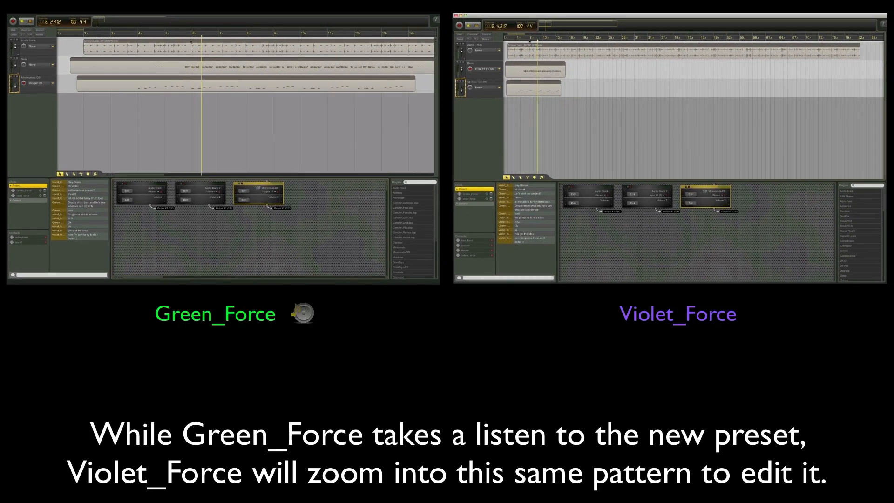
Zoom into the Minimonsta-OS pattern in the partner's window and lower three pairs of mid-pitched notes to fit G minor
double_click(536, 92)
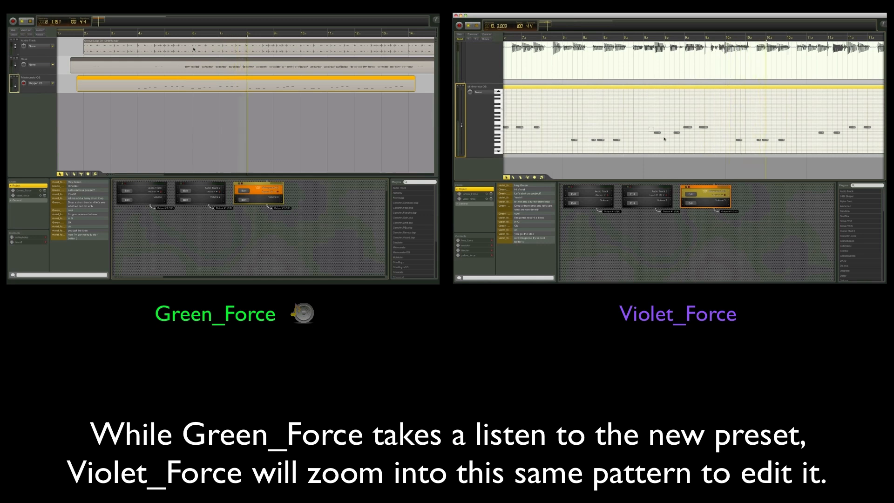
drag(650, 127, 682, 142)
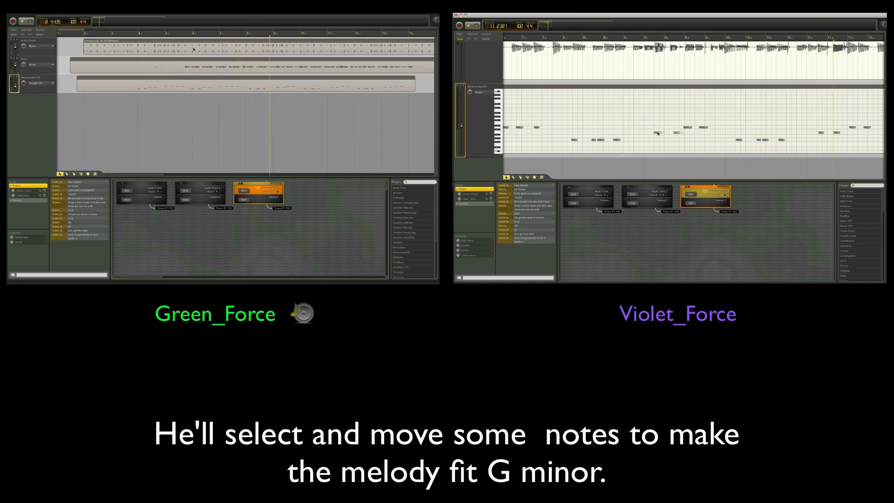
drag(814, 126, 837, 139)
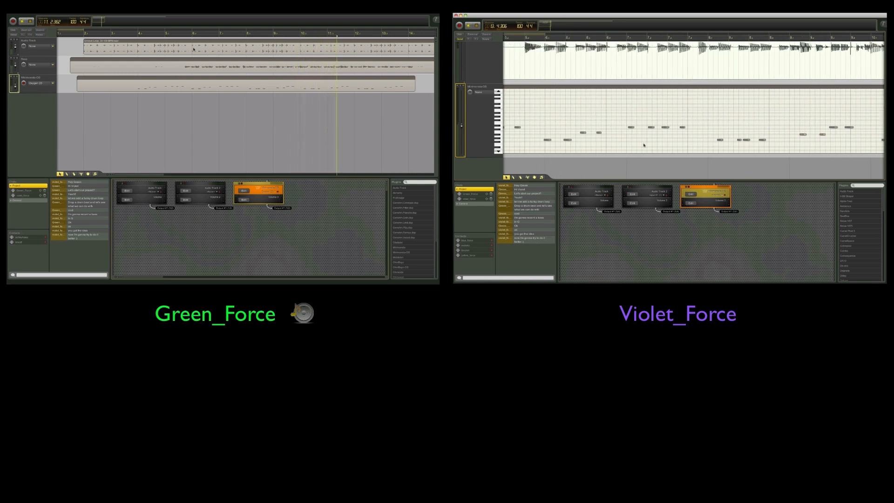
drag(582, 127, 603, 141)
Reply in the project chat with "ok :-)"
click(83, 275)
text(ok :-))
key(Return)
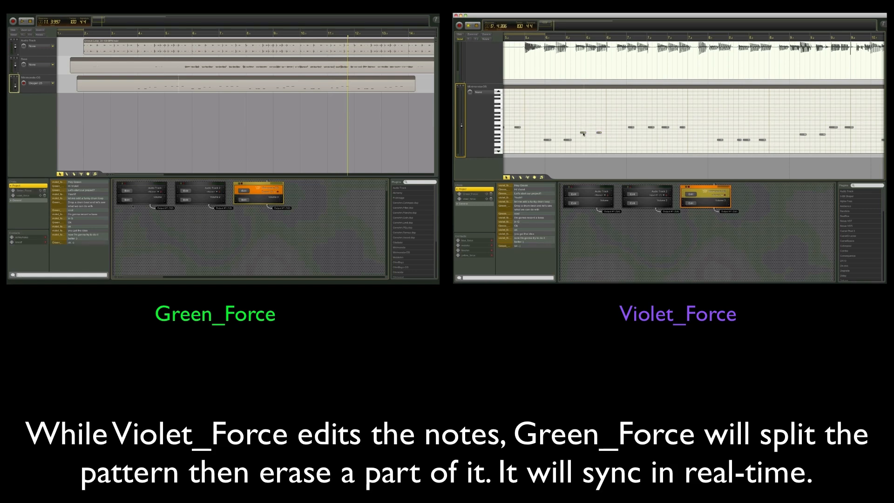
Split the Minimonsta-OS pattern at bar 8, delete the earlier part, and play from just before the split
click(245, 90)
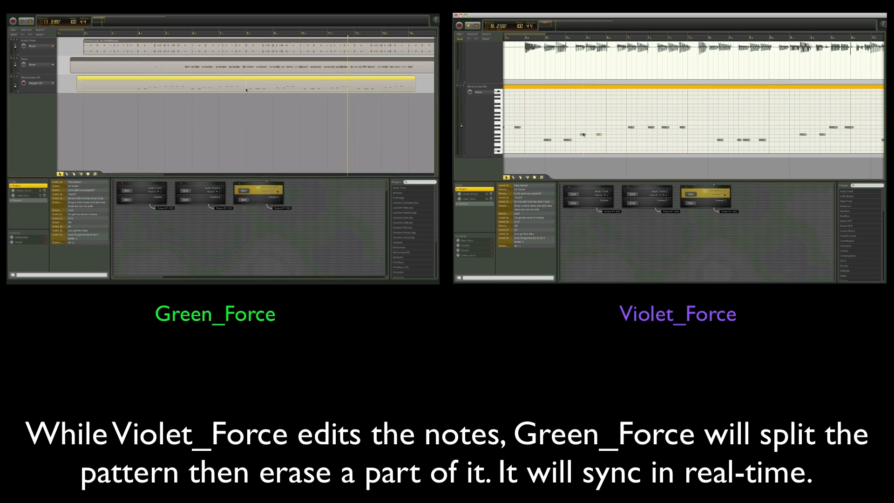
click(246, 89)
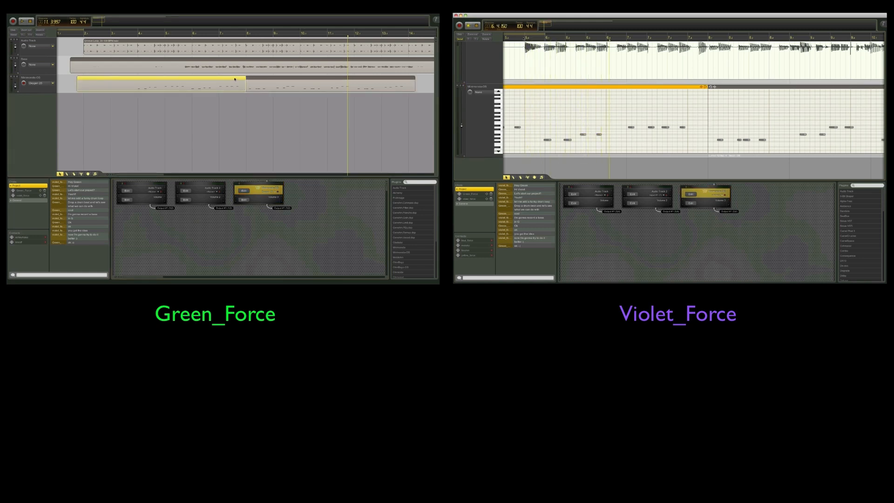
key(Delete)
click(241, 38)
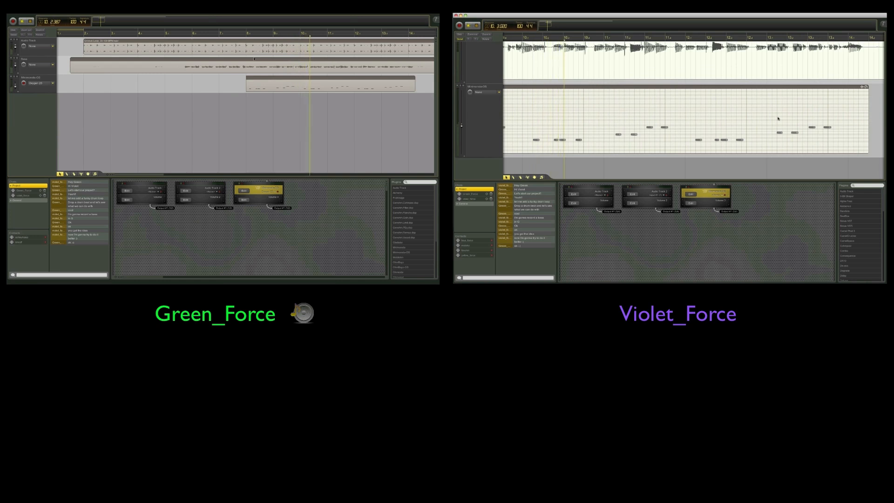
Lower the last pair of mid-pitched notes, in bar 13 of the partner's Minimonsta-OS pattern, to fit G minor
drag(777, 119, 797, 148)
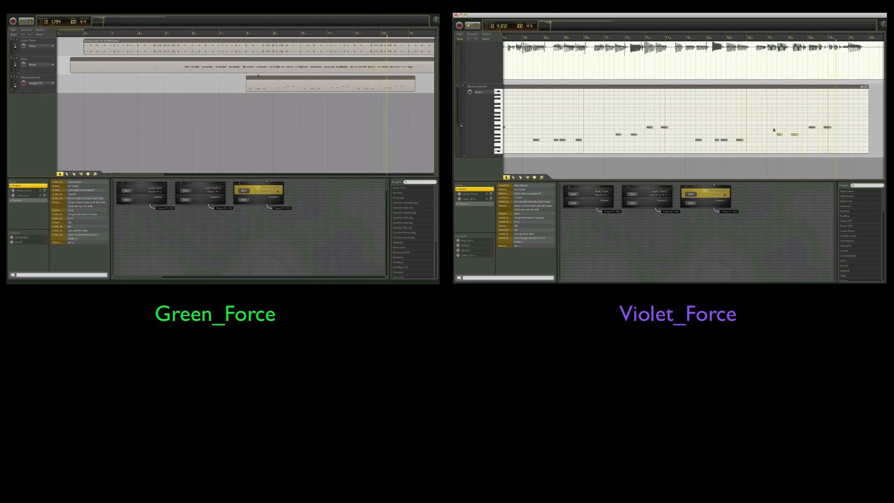
Zoom into the remaining Minimonsta-OS pattern, and send the chat message saying it is roughly in the same tone now
click(258, 78)
double_click(258, 78)
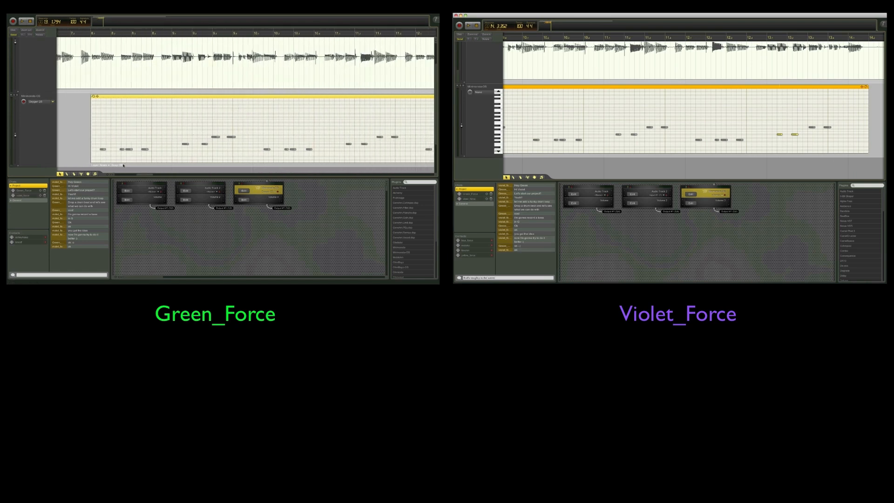
click(123, 165)
text(tone now)
key(Return)
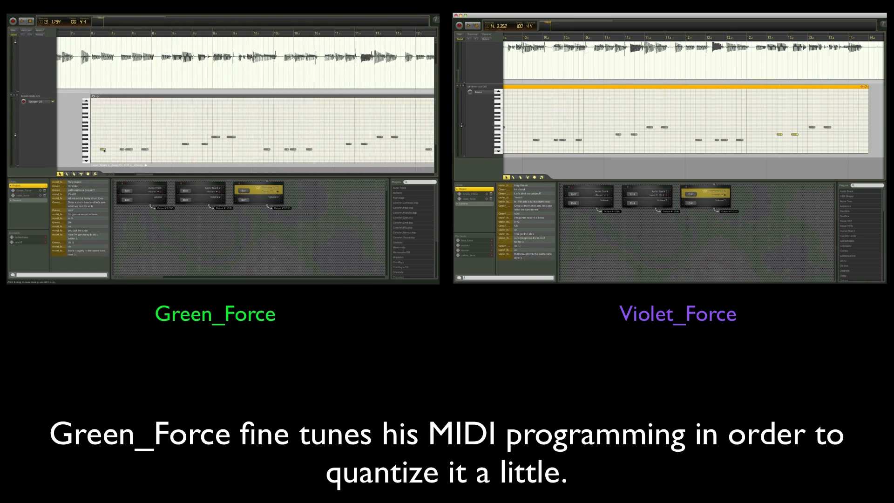
Nudge the synth notes in bars 8 and 9 into time, and send chat messages about changing one of the riff's notes "to make it minor"
click(103, 149)
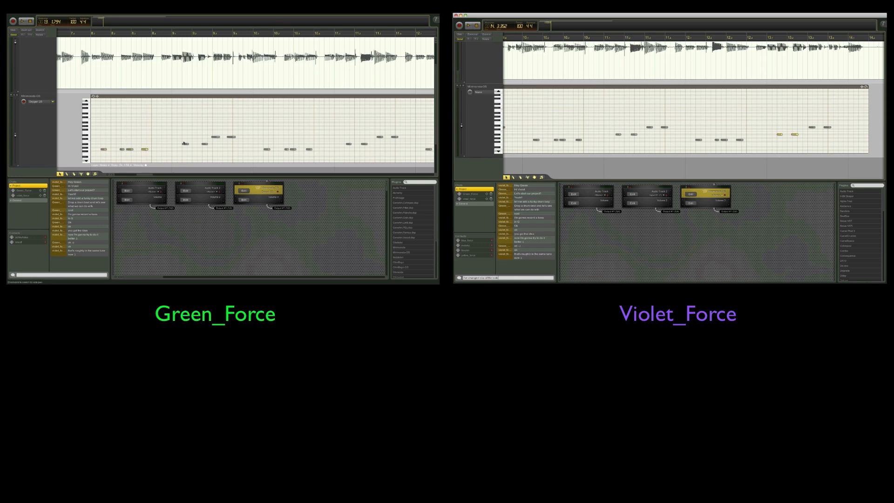
text(s)
key(Return)
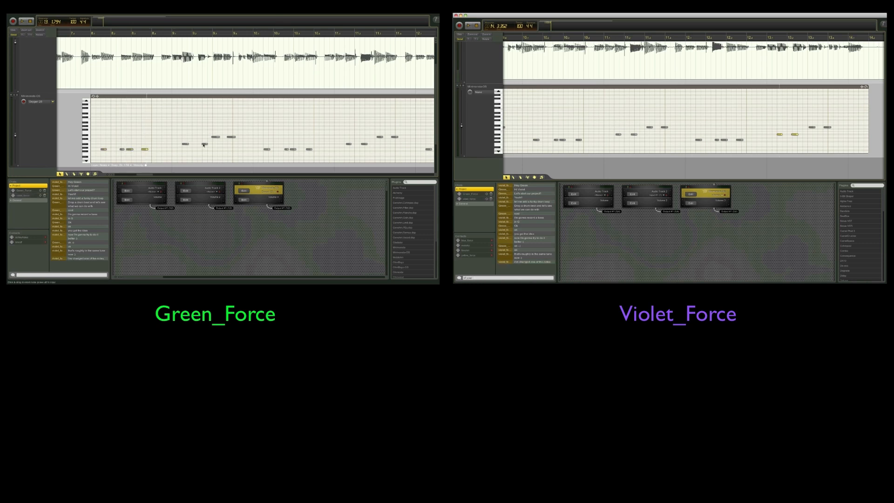
text(of your riff)
key(Return)
text(to make it minor)
drag(216, 137, 232, 137)
key(Return)
Change the pattern's snap resolution and nudge the notes in bars 10 and 11 into time, with the partner's timeline zoomed out
click(268, 156)
scroll(582, 154, down, 5)
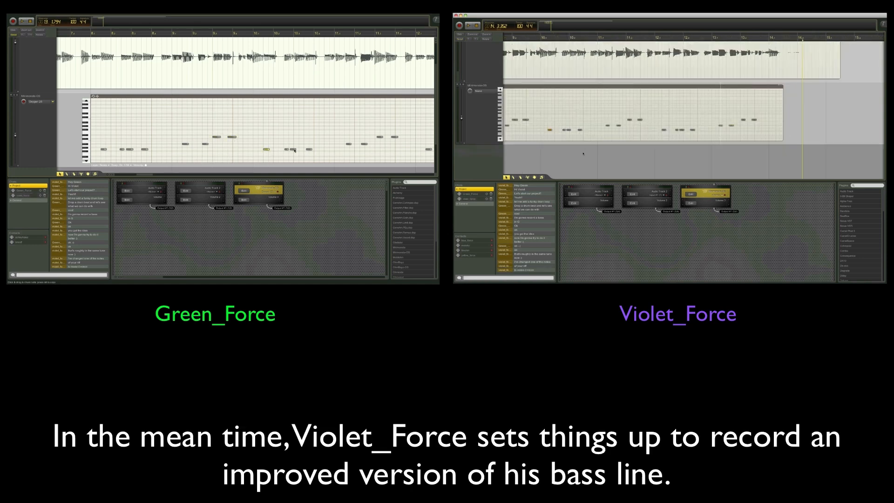
scroll(583, 153, down, 5)
scroll(583, 154, down, 2)
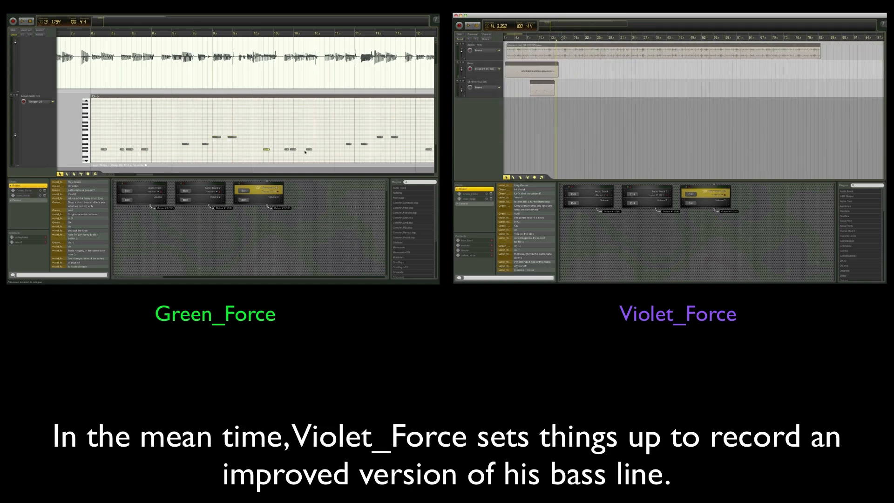
click(127, 164)
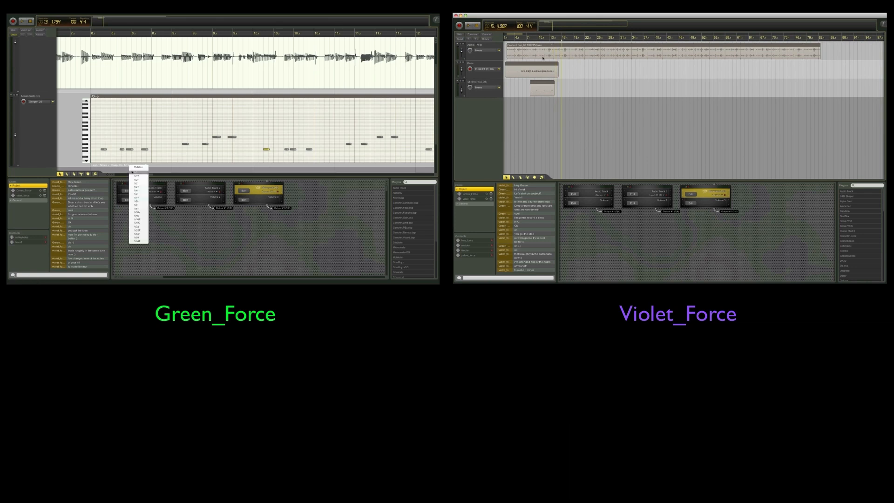
click(140, 226)
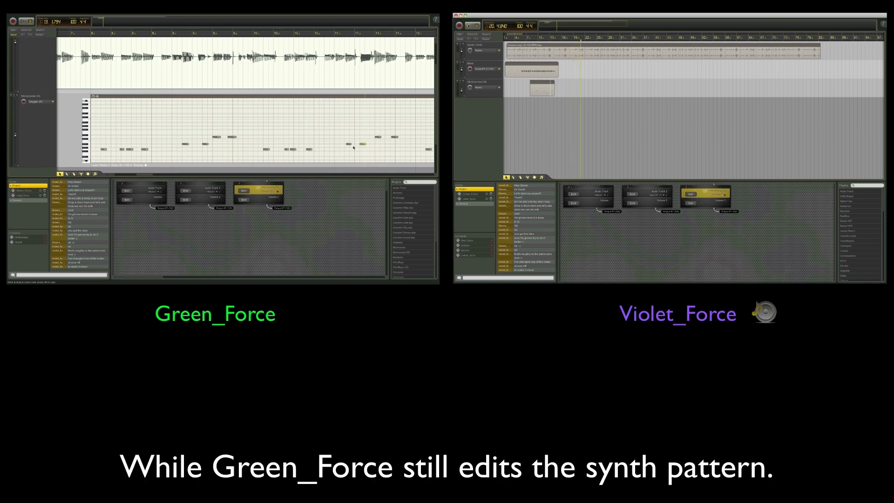
click(349, 144)
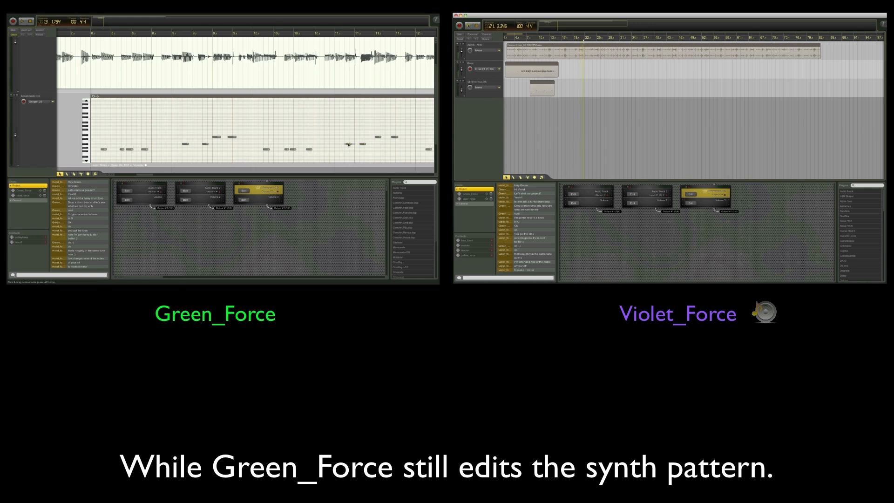
click(393, 138)
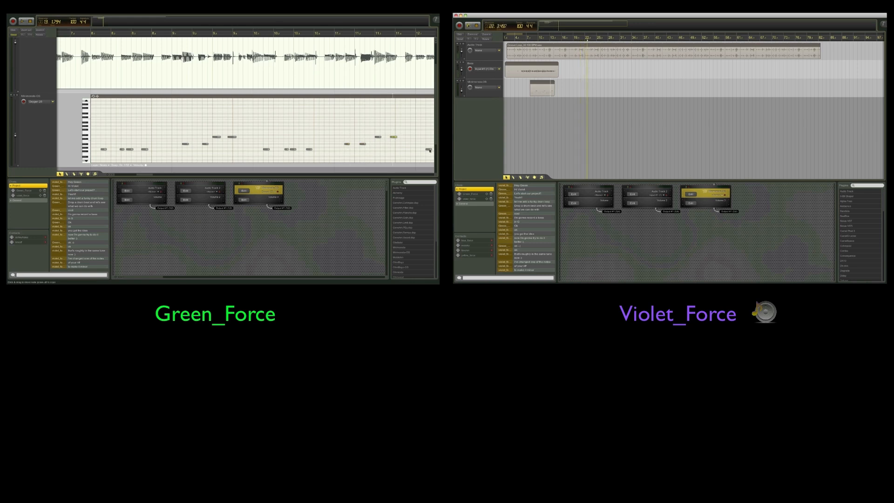
Align the remaining notes in bars 12 and 13 of the Minimonsta-OS pattern and return to the track overview
scroll(427, 150, right, 10)
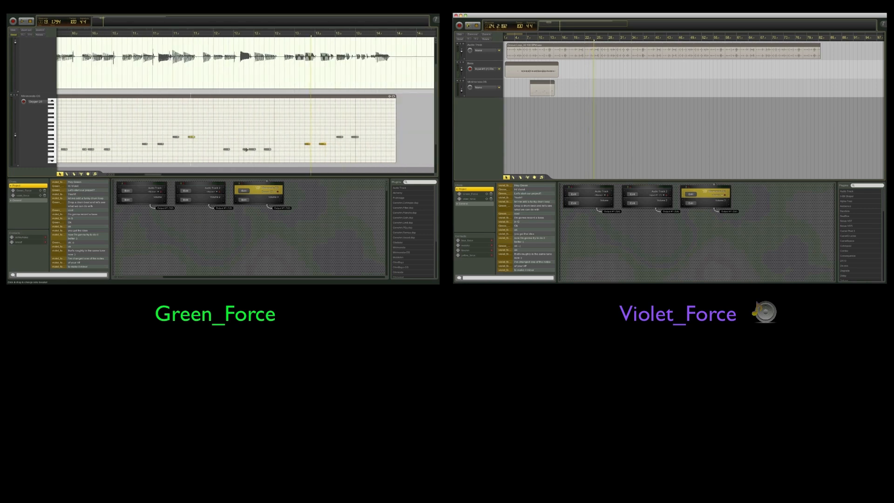
click(245, 149)
scroll(322, 128, down, 1)
scroll(323, 127, right, 3)
scroll(319, 126, up, 4)
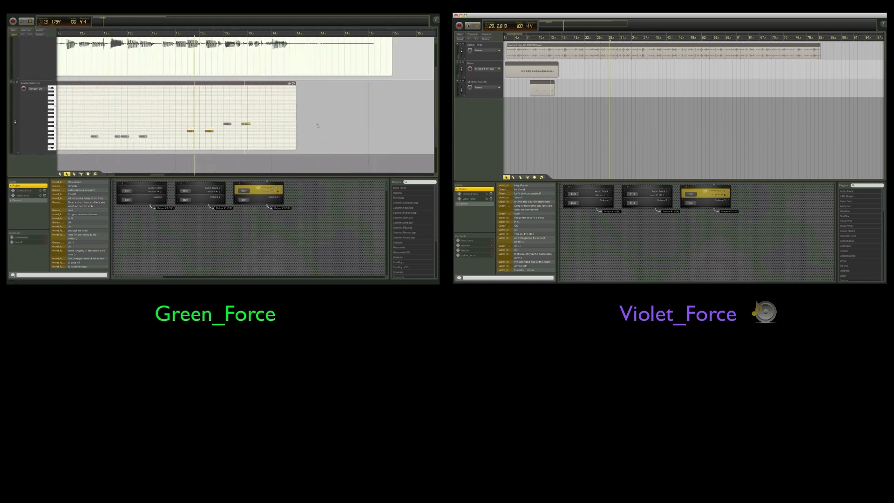
scroll(318, 126, up, 2)
scroll(315, 127, down, 6)
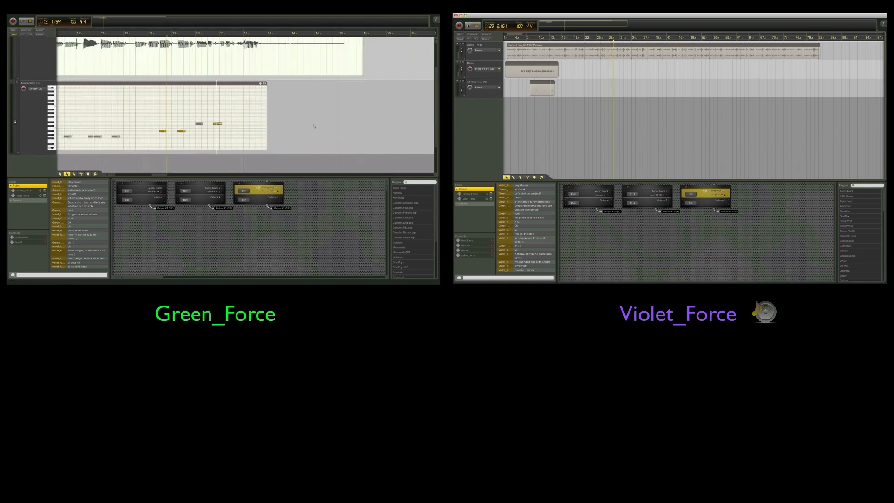
scroll(312, 126, down, 3)
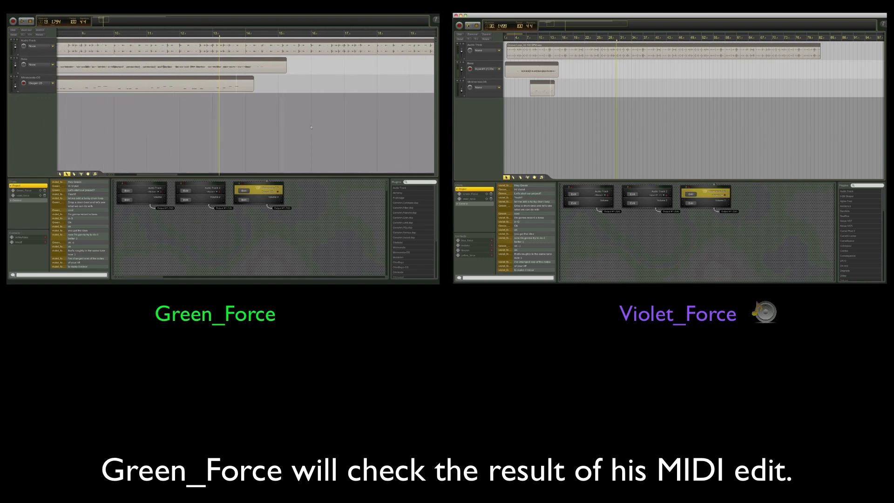
Move the Minimonsta-OS pattern earlier to start at bar 6 and play the sequence from there
scroll(308, 127, down, 2)
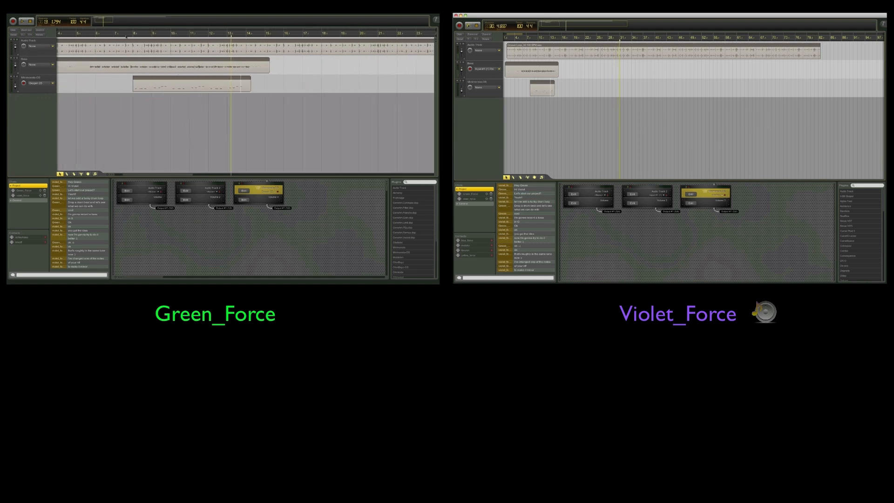
key(space)
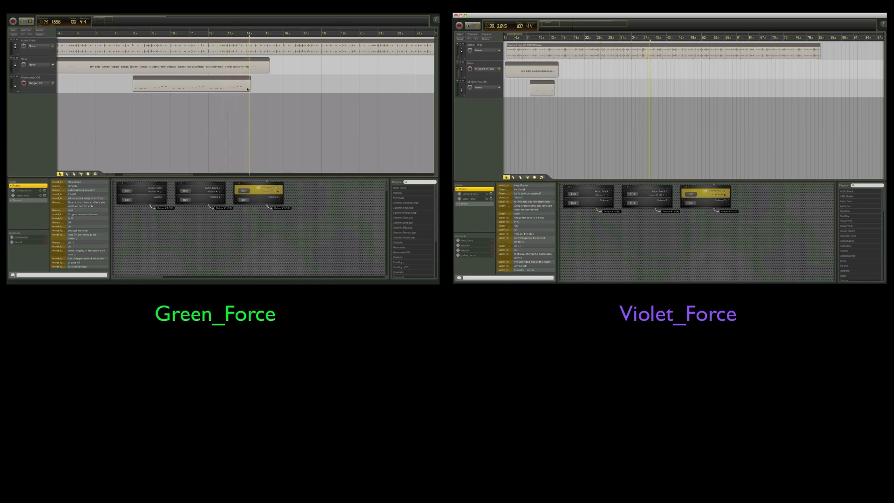
drag(247, 88, 162, 79)
scroll(183, 67, left, 3)
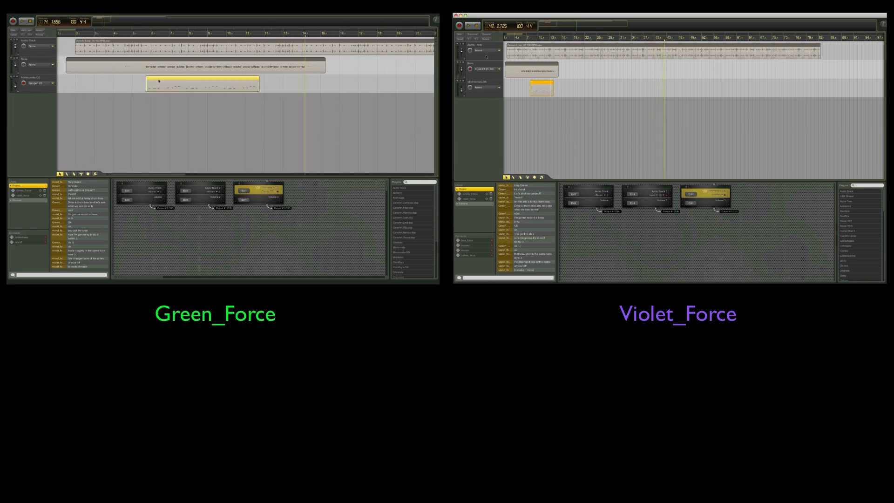
click(149, 37)
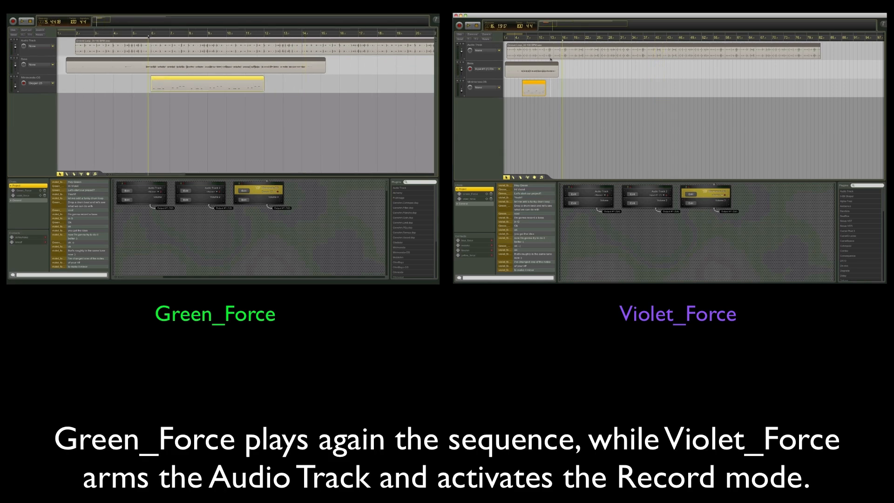
key(space)
Arm the partner's Bass track and start recording a new take from about bar 16
click(552, 57)
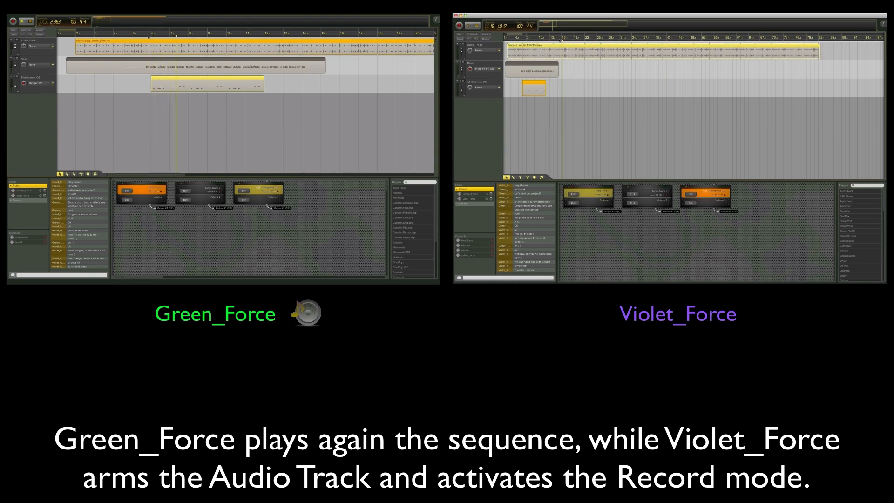
drag(561, 40, 559, 40)
click(478, 62)
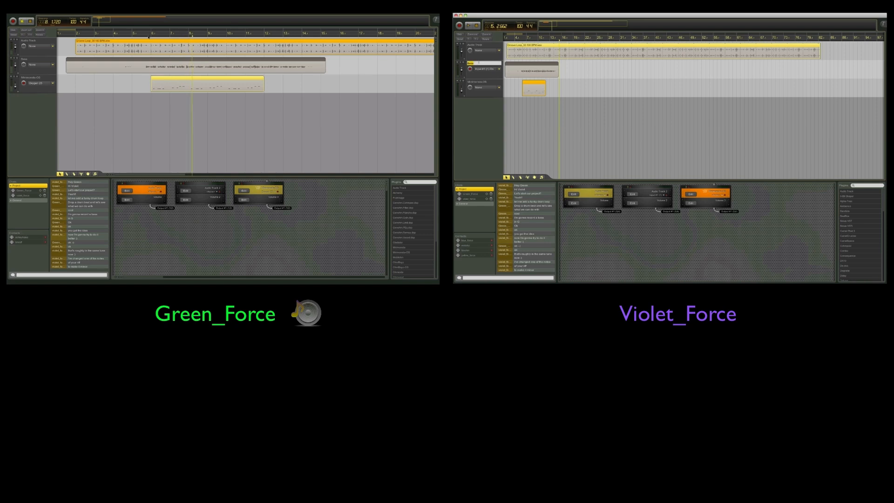
click(459, 25)
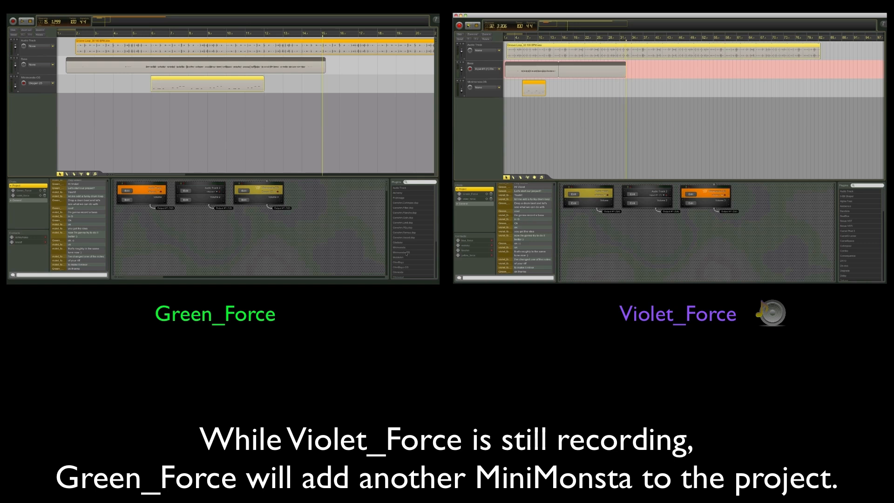
Add a second Minimonsta-OS synth to the project and browse its presets, and stop the partner's bass recording
drag(407, 253, 172, 232)
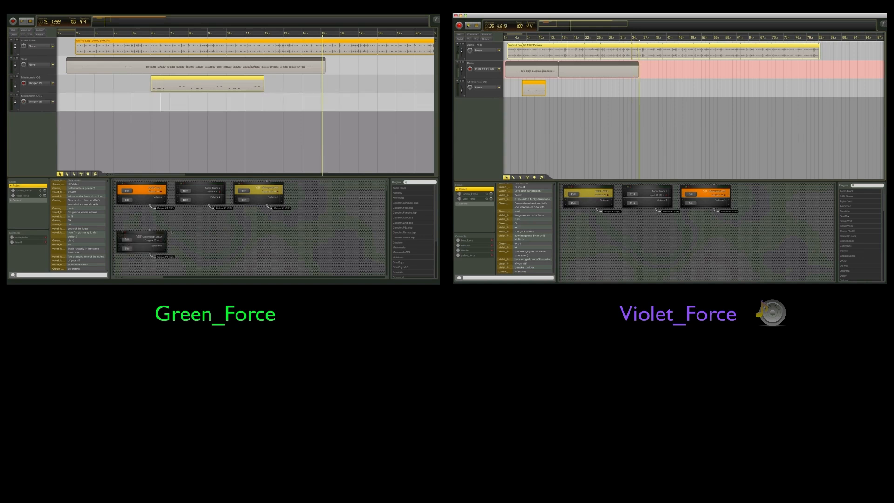
click(128, 240)
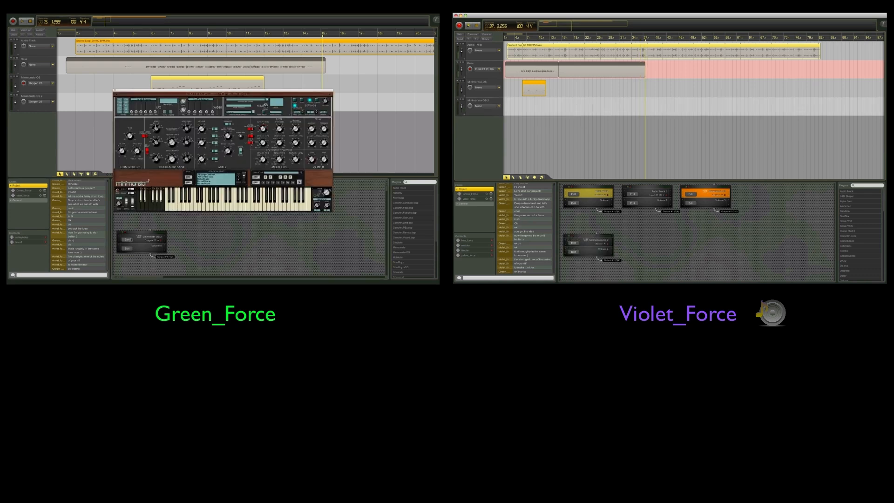
click(243, 177)
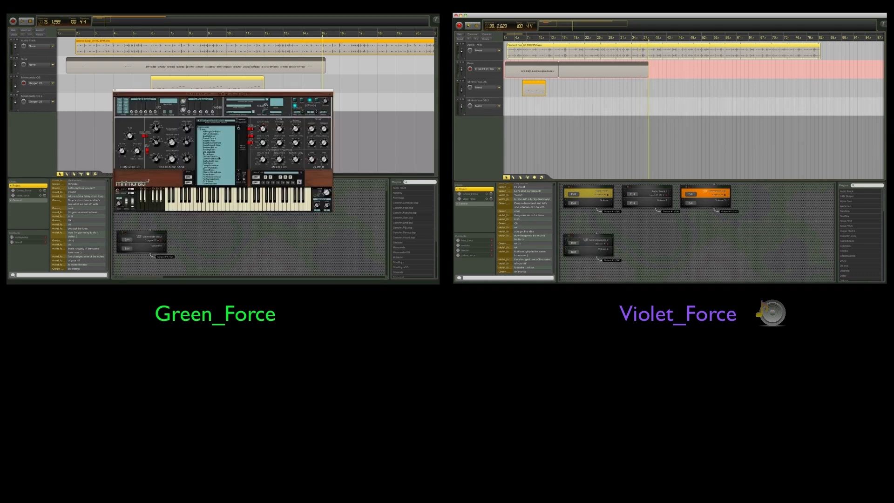
scroll(218, 158, down, 10)
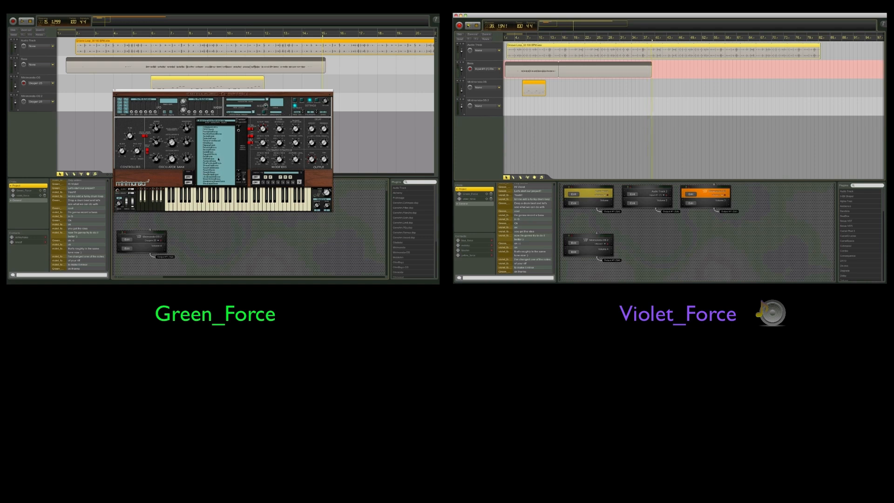
scroll(219, 160, down, 5)
scroll(219, 159, down, 5)
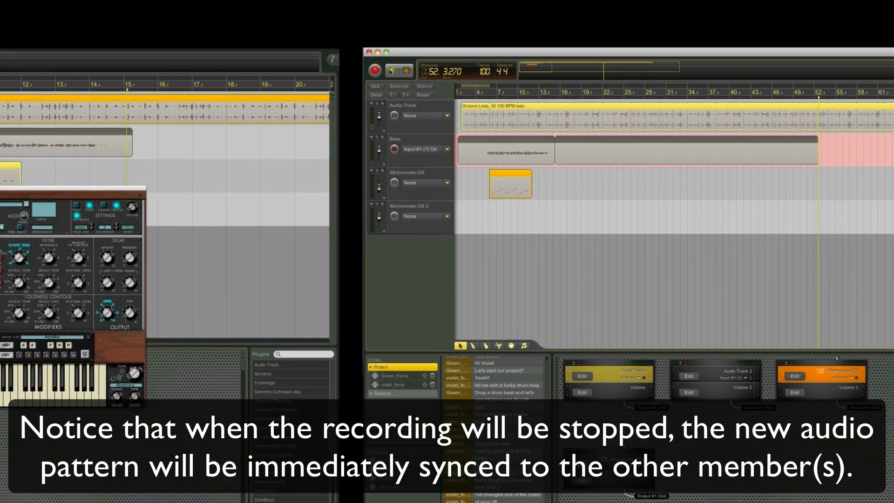
click(364, 70)
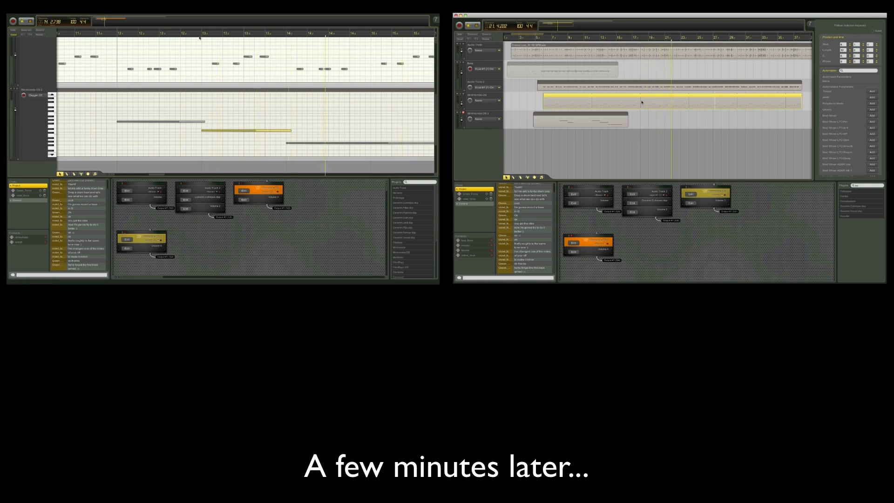
Return to the track overview and trim the starts of the Audio Track 2 and Minimonsta-OS 2 patterns to line up with the Minimonsta-OS pattern
click(26, 30)
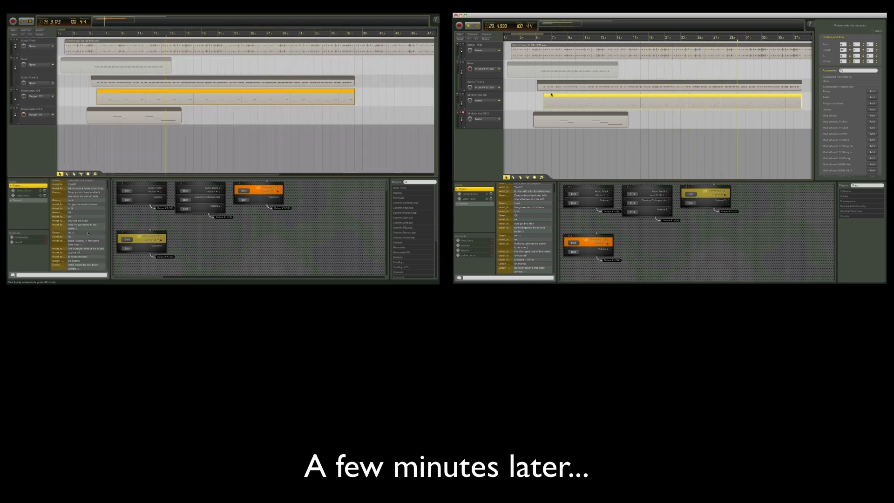
click(646, 86)
click(81, 174)
click(738, 86)
click(112, 116)
drag(586, 86, 555, 86)
click(60, 174)
click(544, 38)
click(464, 113)
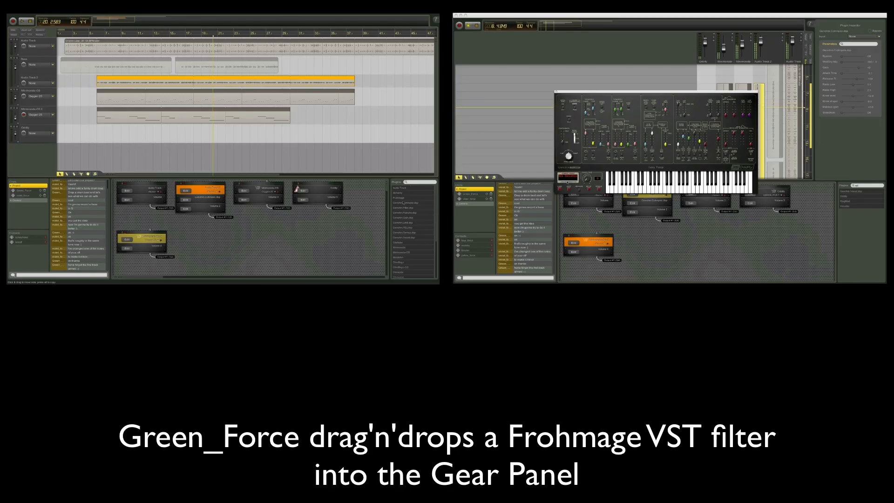
Try the BandOnTheRun preset in the partner's Oddity synth
click(568, 178)
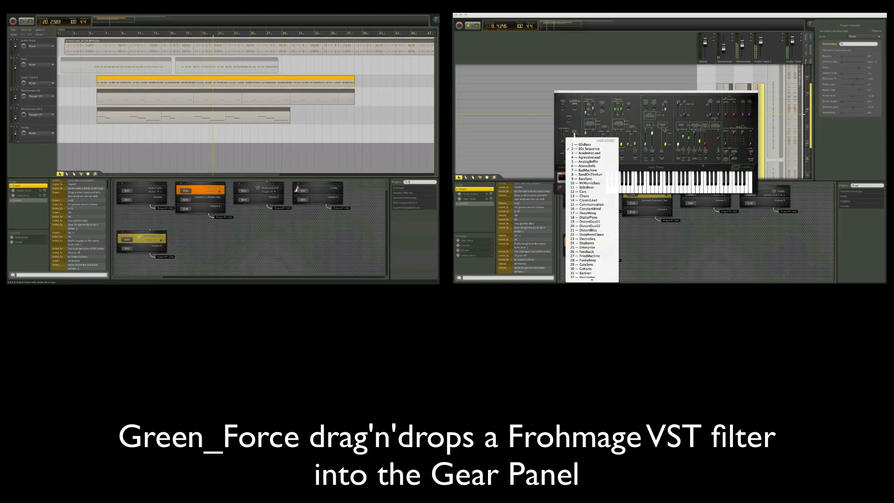
click(587, 174)
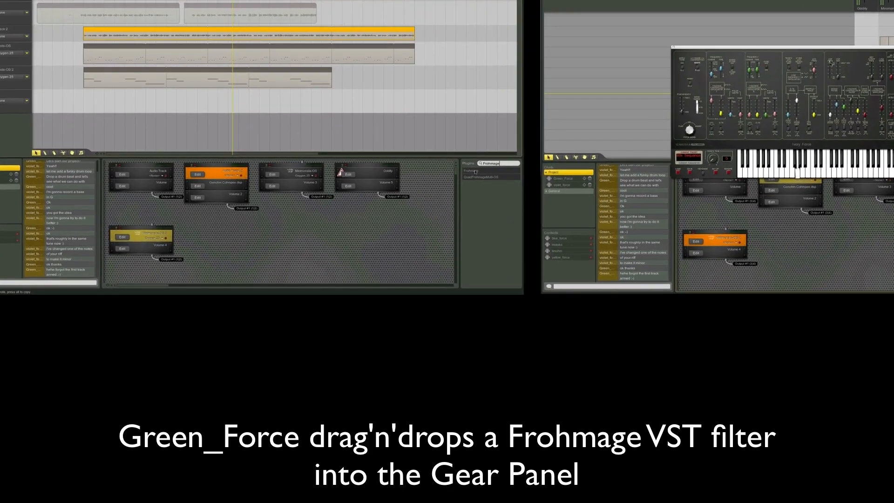
Add a Frohmage filter to the gear rack area and route the Audio Track and Minimonsta-OS outputs into its input
drag(412, 184, 281, 237)
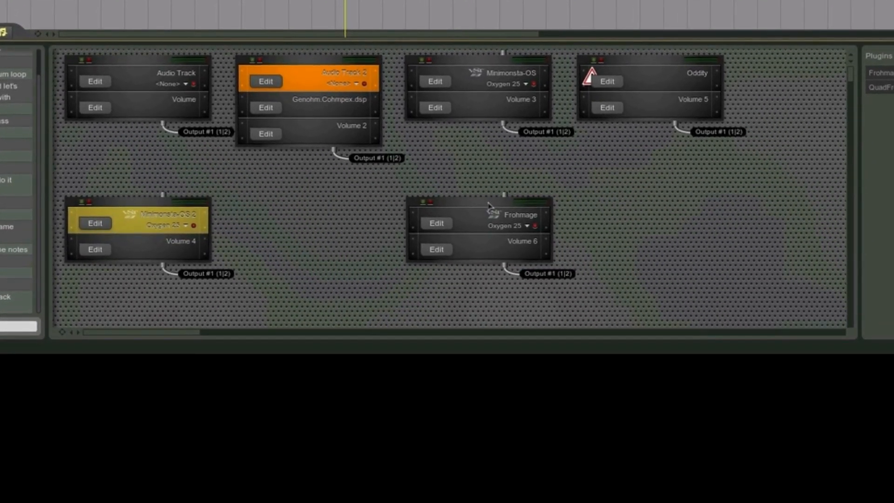
drag(507, 219, 396, 235)
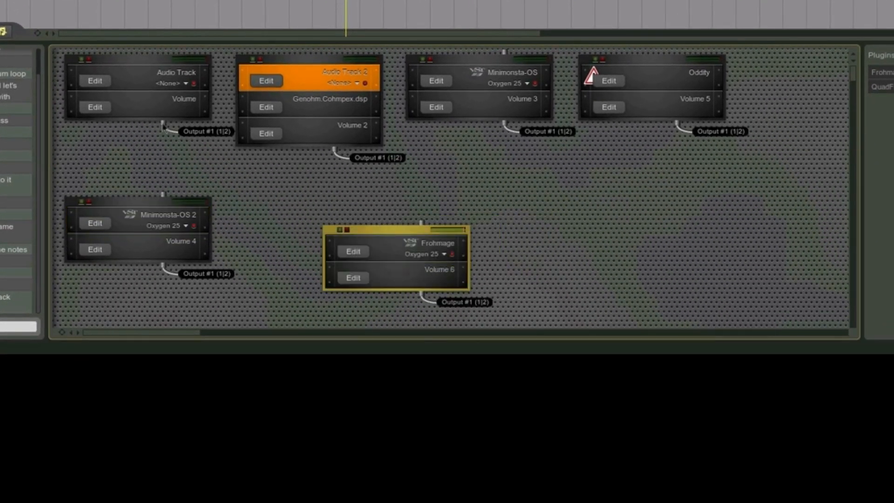
drag(163, 125, 421, 223)
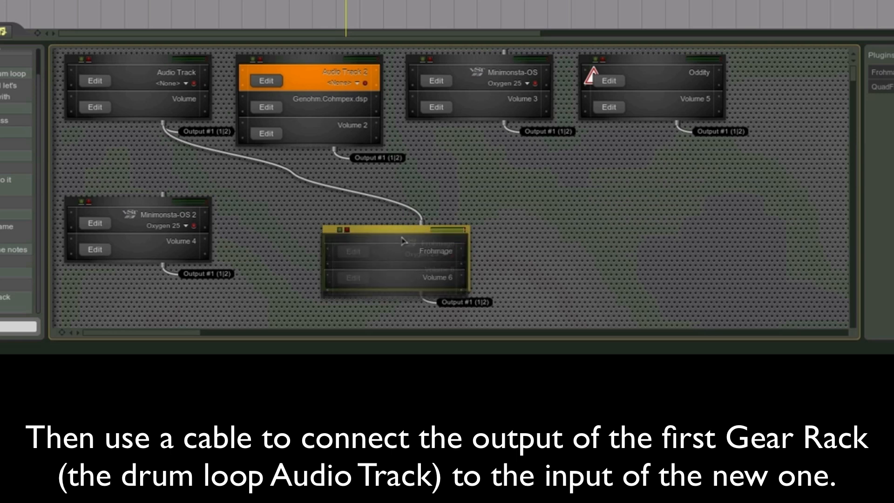
click(189, 135)
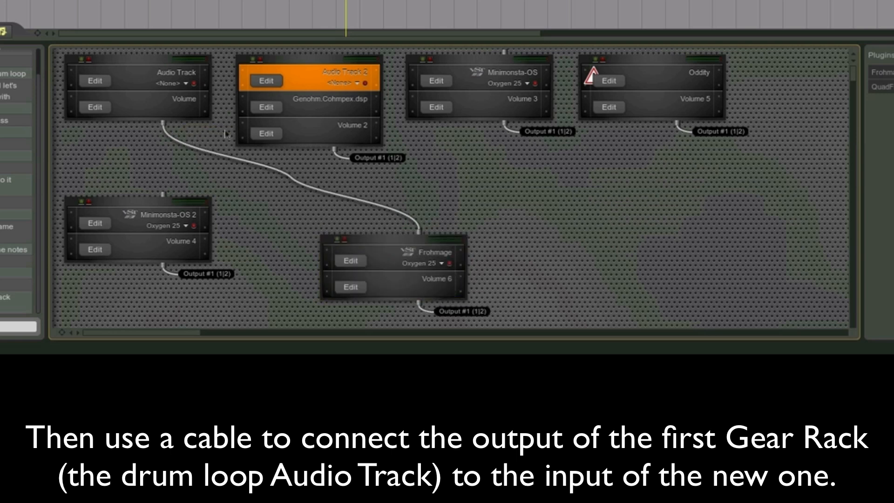
drag(502, 126, 419, 230)
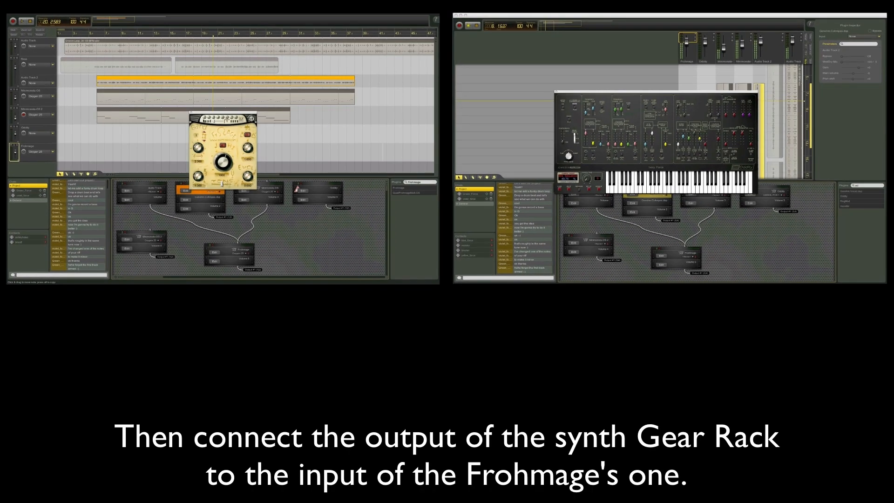
Move the Frohmage editor clear of the patterns and play the sequence from about bar 6
drag(210, 112, 333, 102)
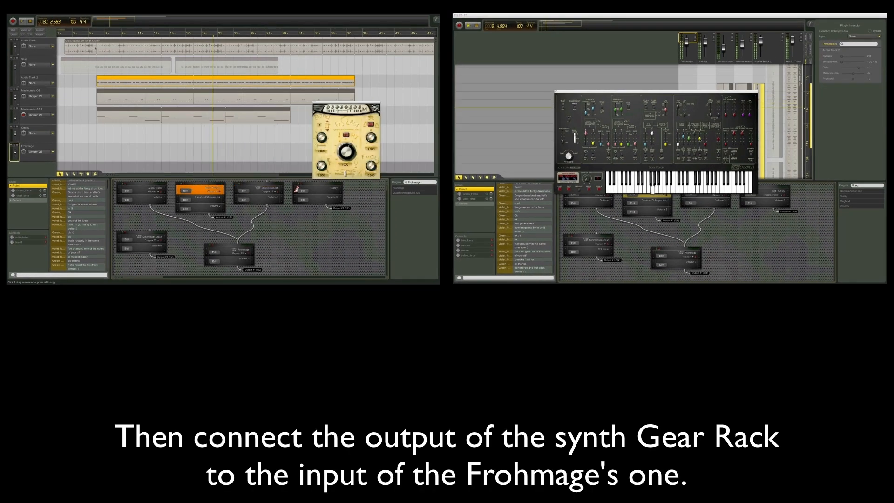
click(94, 35)
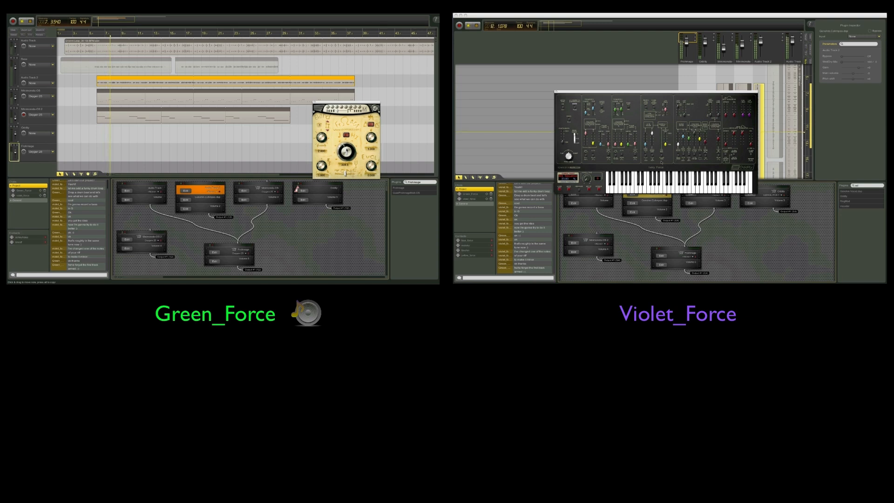
Try out Oddity presets on the partner's side, ending on preset 22, and rotate the partner's track view back to the horizontal layout
click(568, 176)
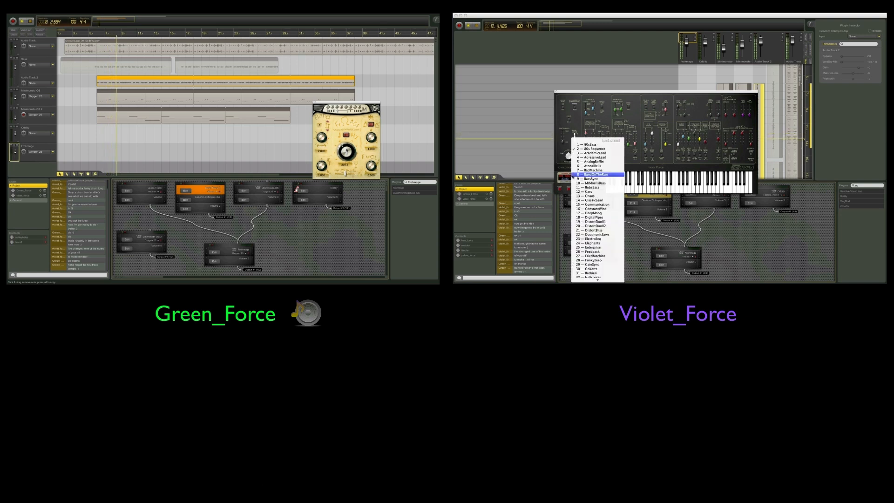
click(597, 234)
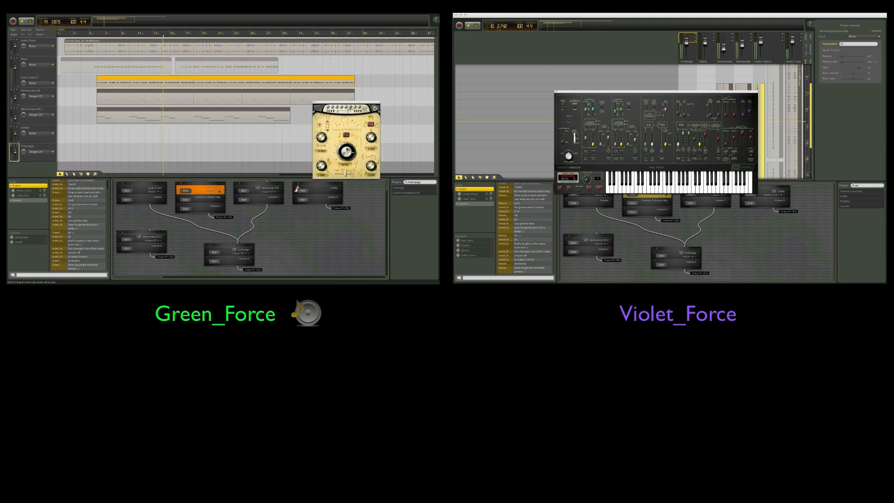
click(689, 53)
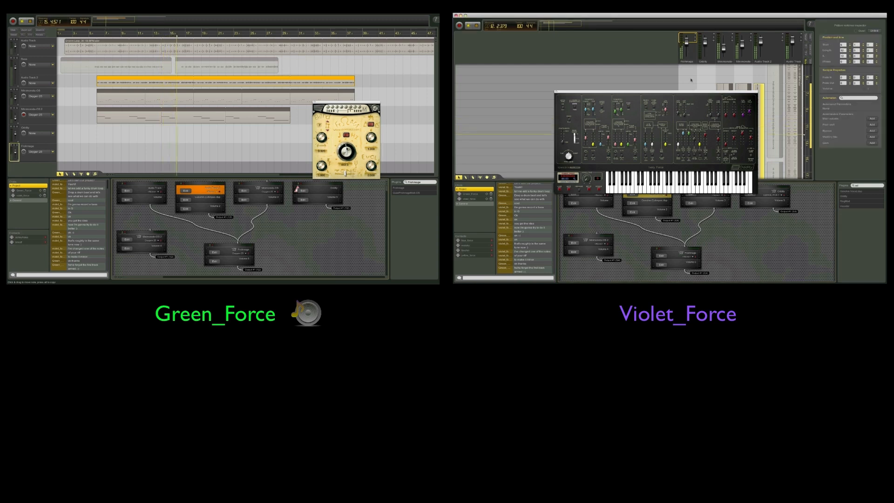
double_click(706, 61)
key(Return)
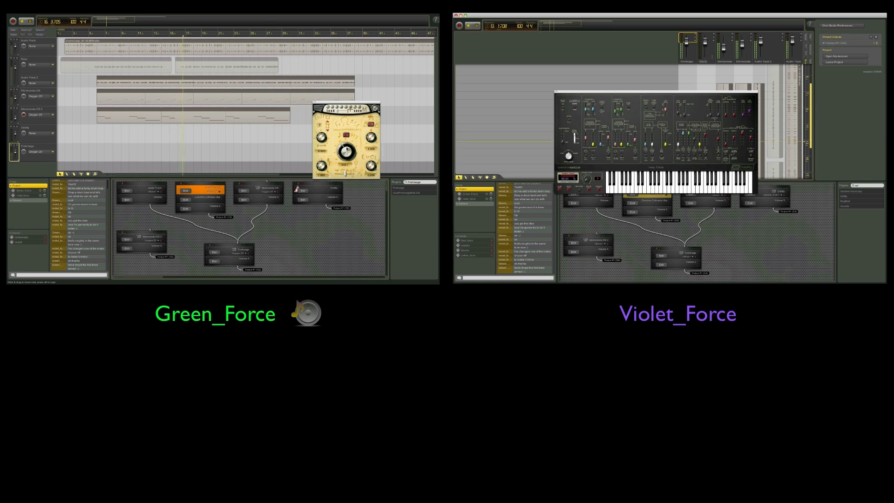
key(Tab)
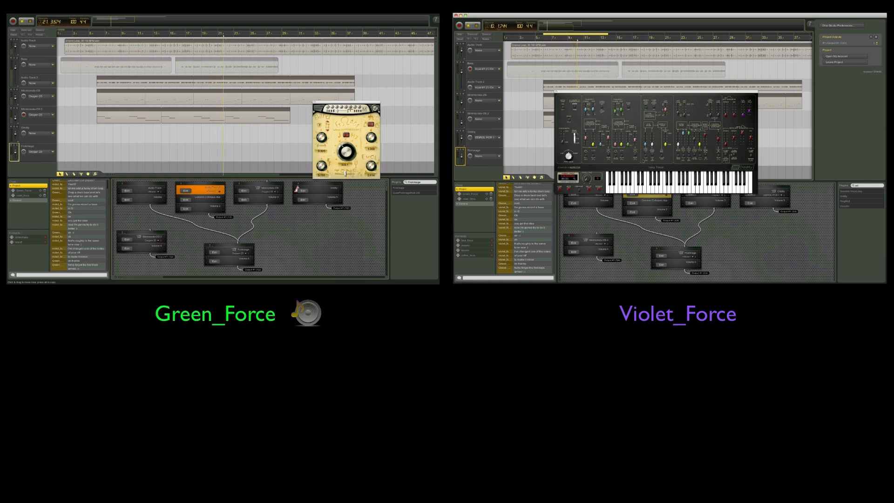
click(573, 177)
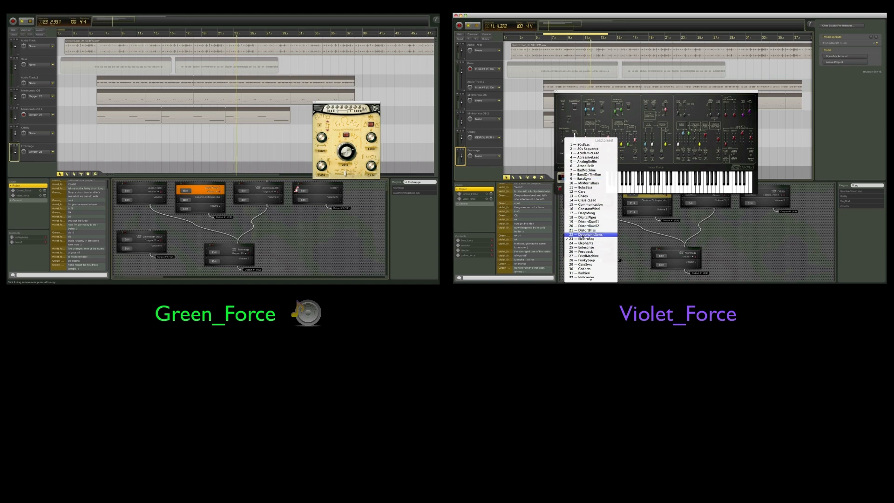
click(583, 234)
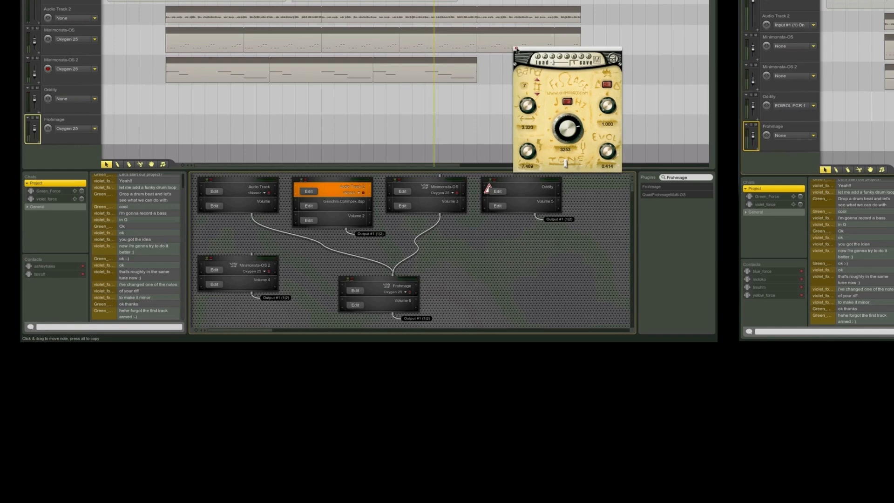
Close the Frohmage editor, draw an eight-bar pattern starting at bar 6 on the Frohmage track, and show its properties in the inspector
click(436, 70)
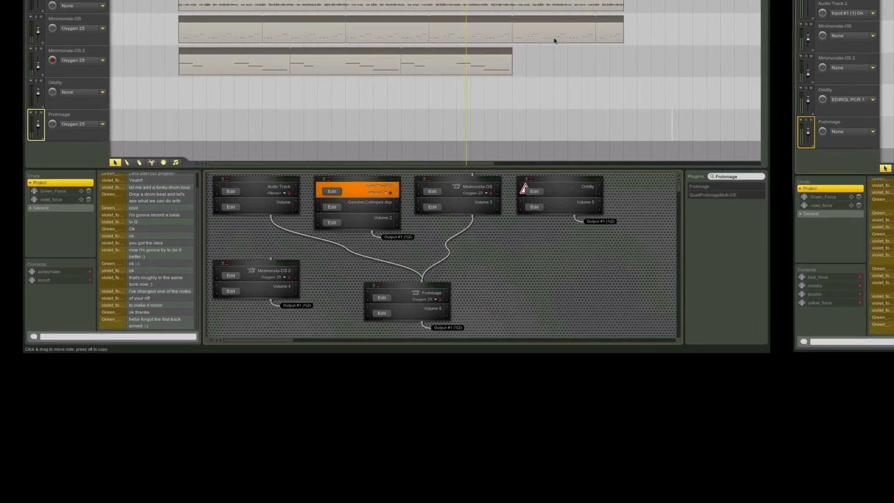
click(135, 160)
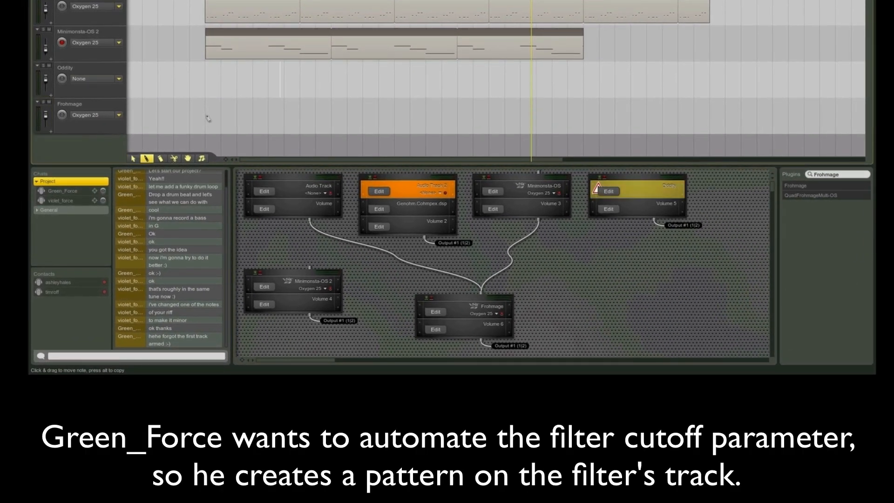
drag(208, 119, 331, 119)
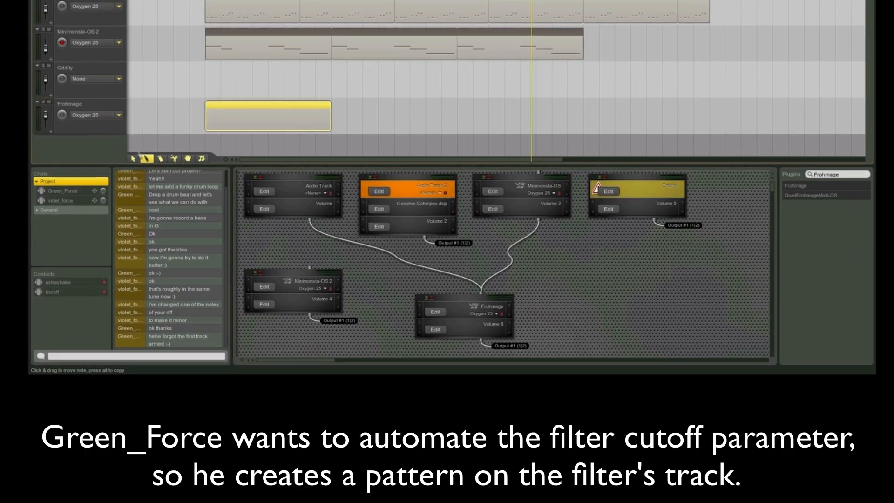
click(133, 158)
double_click(281, 104)
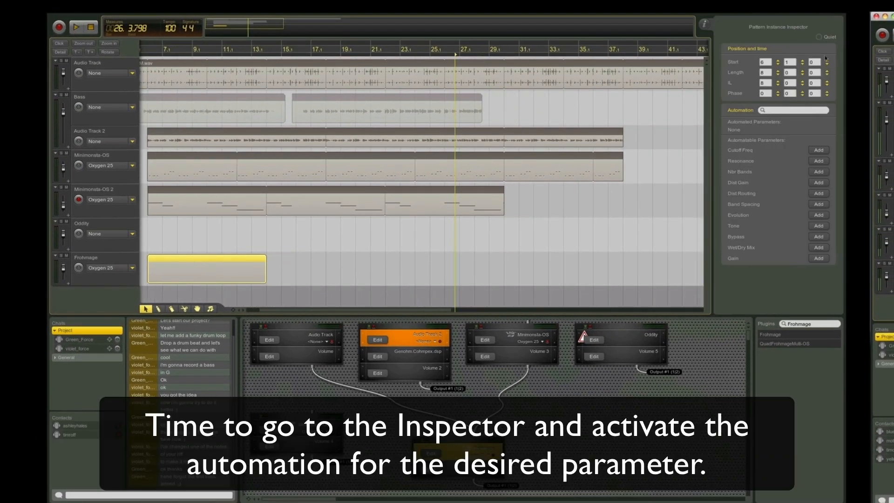
Add Cutoff Freq automation to the Frohmage pattern and draw its line dipping near bar 9, peaking at bar 12 and falling until bar 14
click(820, 150)
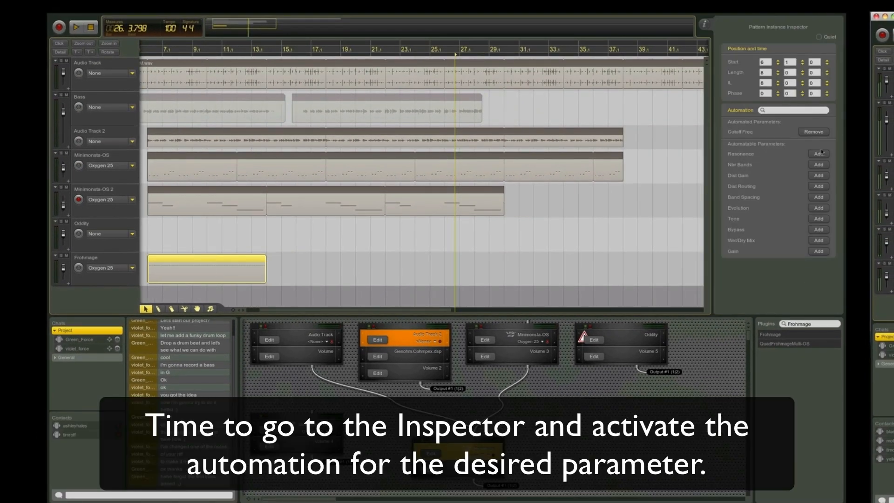
click(704, 24)
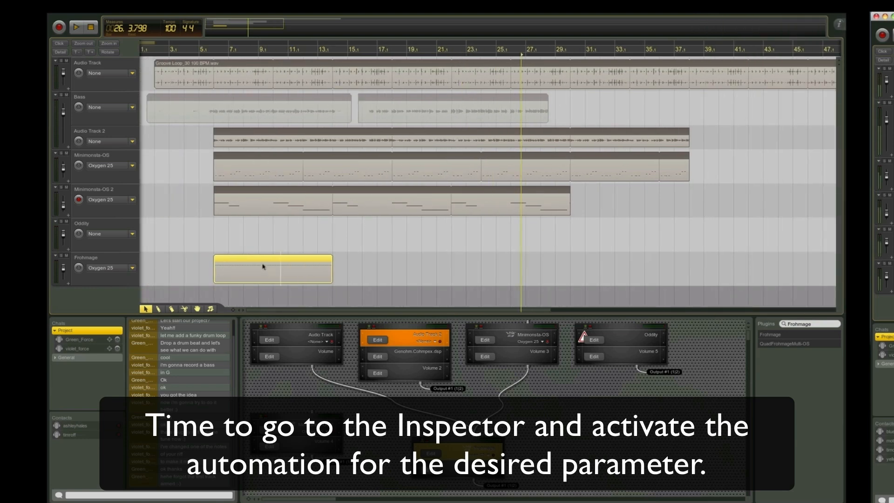
scroll(273, 259, up, 5)
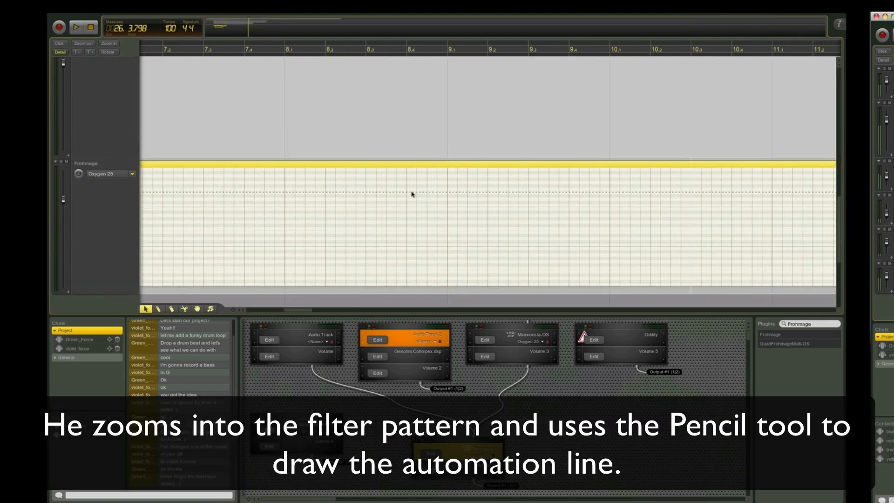
scroll(411, 195, right, 5)
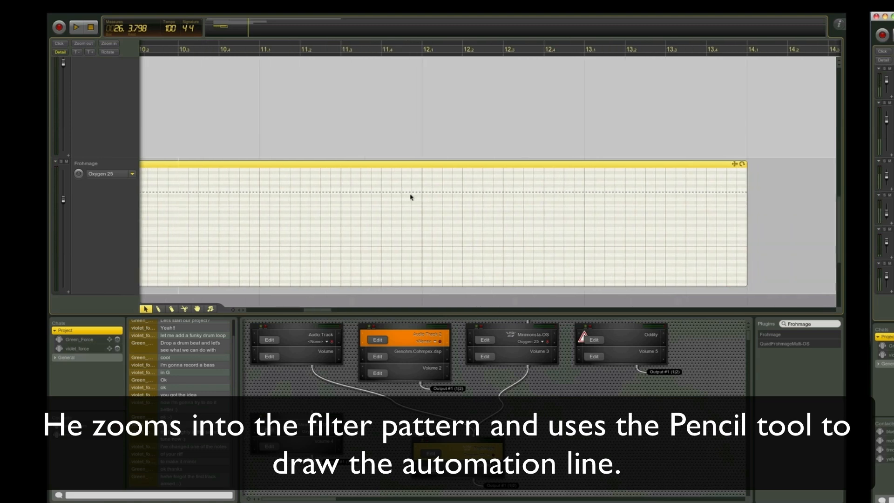
scroll(410, 196, left, 5)
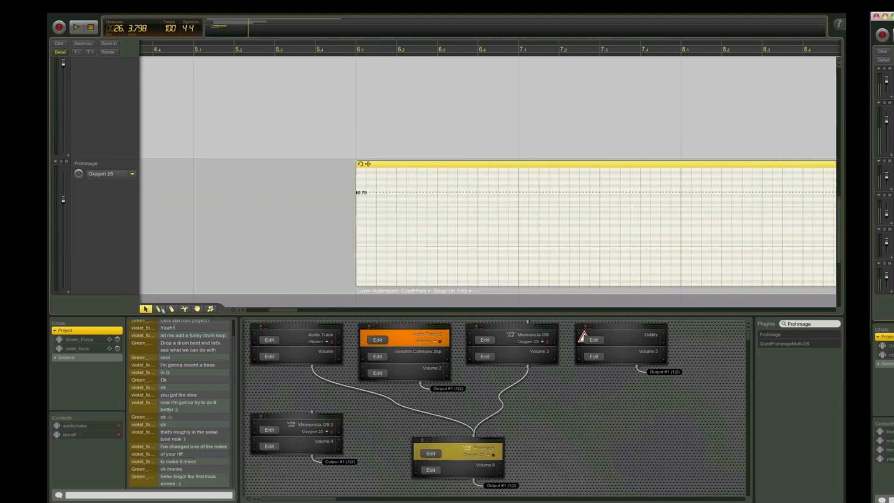
click(161, 309)
mouse_move(356, 173)
mouse_down()
mouse_move(665, 231)
mouse_move(823, 248)
mouse_move(753, 244)
mouse_move(703, 175)
mouse_move(716, 198)
mouse_move(750, 148)
mouse_move(734, 180)
mouse_move(737, 242)
mouse_up()
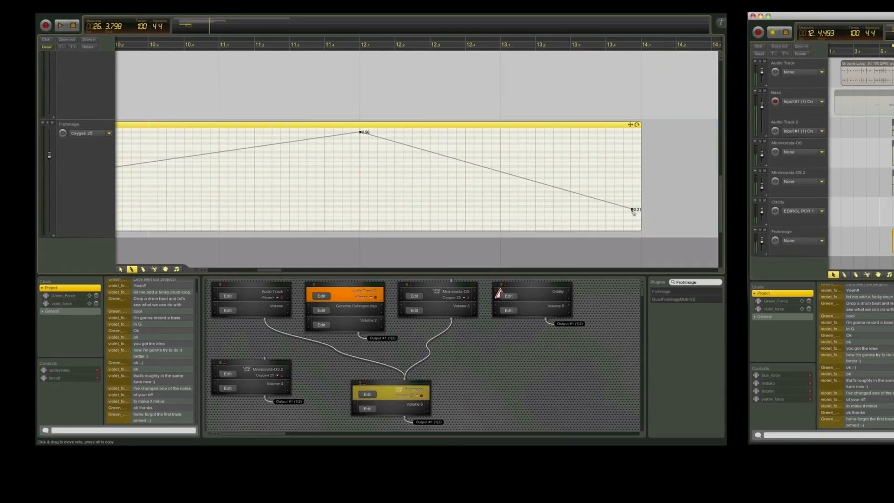
drag(632, 210, 625, 216)
Show the whole arrangement again and move the partner's Oddity editor down, clear of the patterns
scroll(625, 216, down, 3)
scroll(376, 142, down, 5)
drag(670, 92, 684, 171)
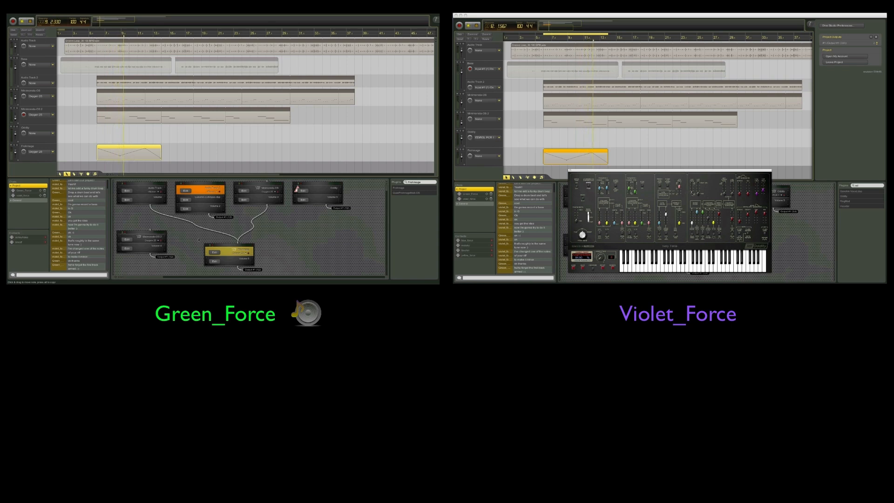
Open the Frohmage editor during playback, move it over the middle of the arrangement, examine the cutoff knob's movement, and close the editor
click(214, 252)
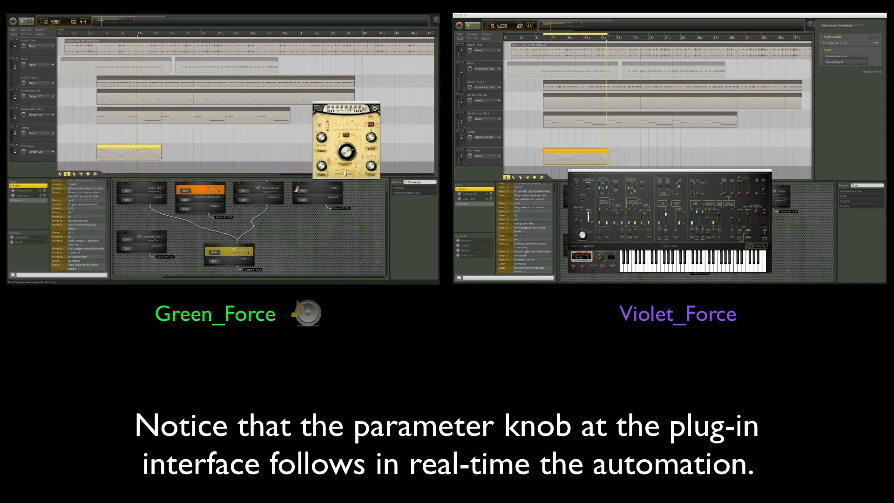
drag(346, 102, 212, 110)
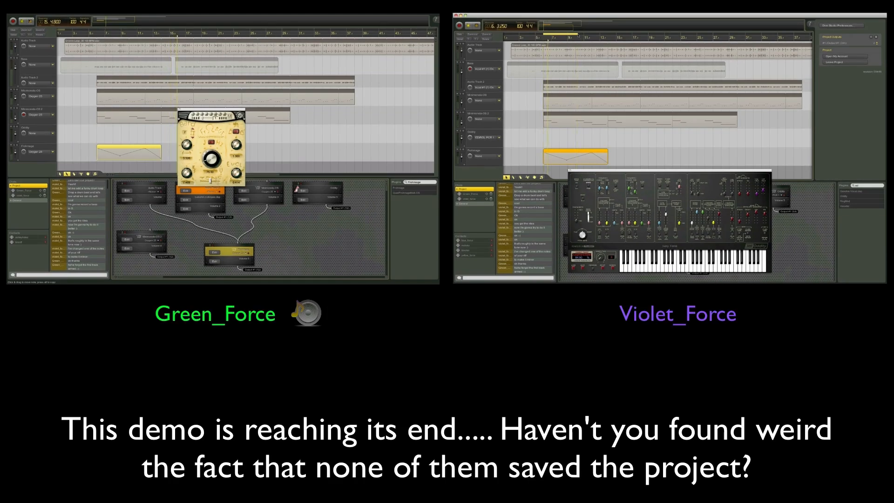
click(179, 110)
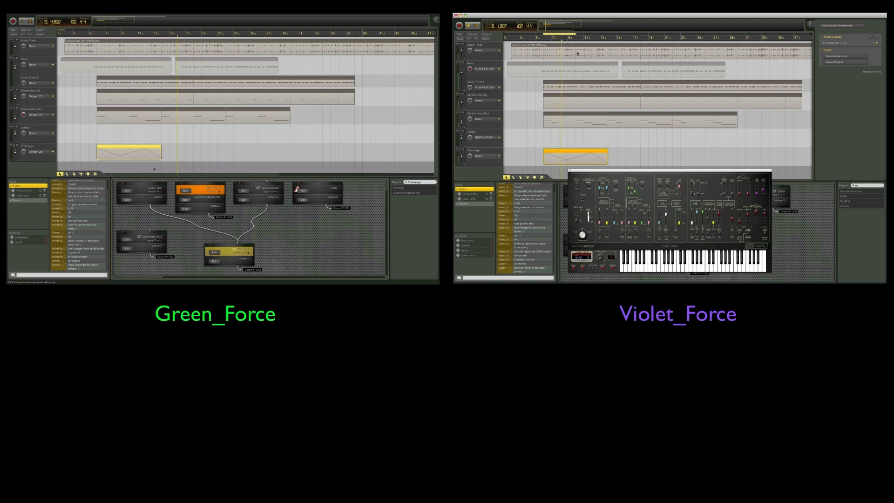
Duplicate the automated Frohmage pattern on its own track, directly after the original
scroll(583, 43, up, 3)
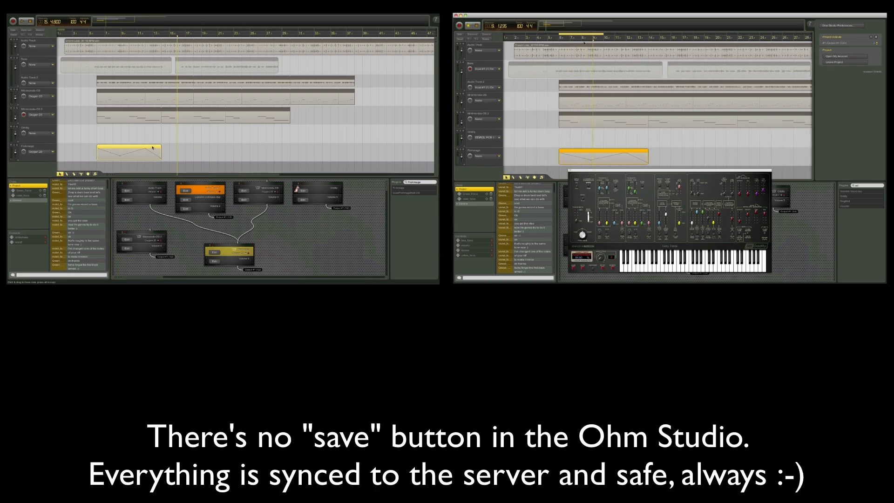
drag(147, 155, 216, 155)
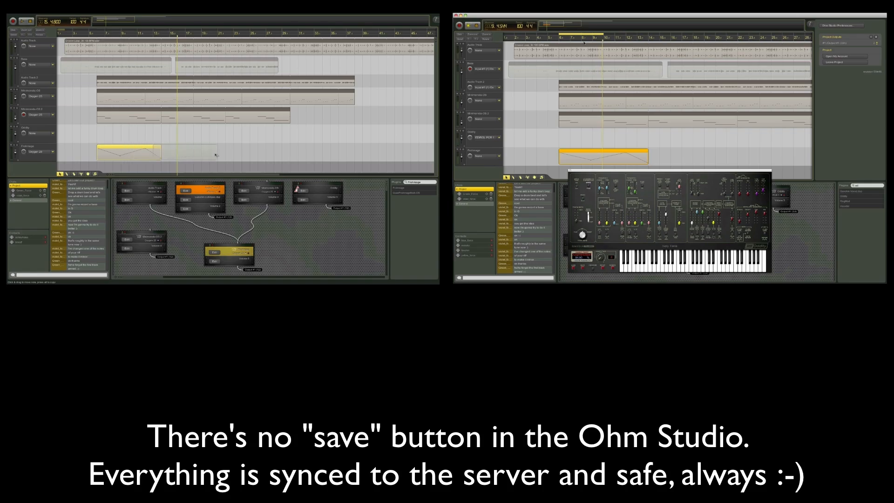